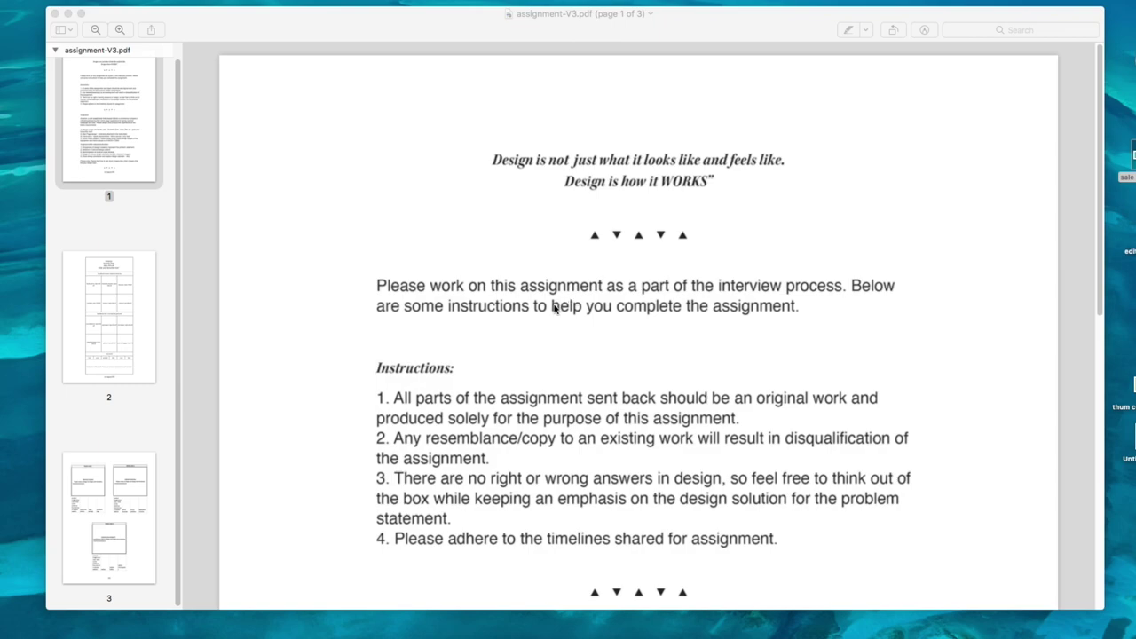
Scroll through page 1 of assignment-V3.pdf until page 2's wireframe table appears.
scroll(559, 309, down, 2)
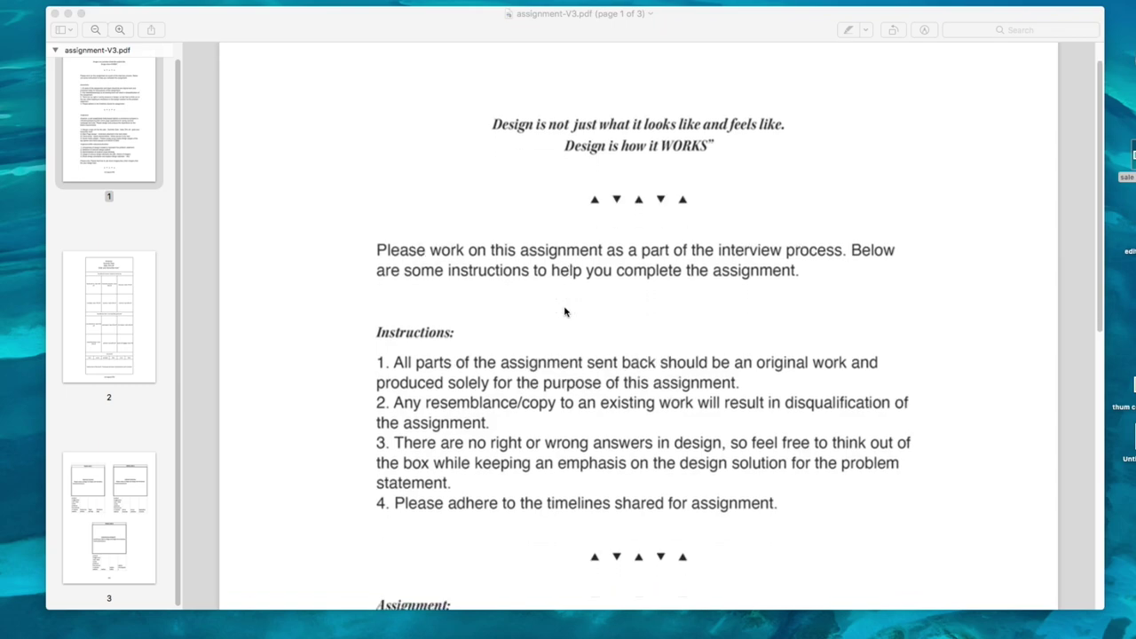
scroll(565, 311, down, 3)
scroll(565, 310, down, 2)
scroll(565, 311, down, 4)
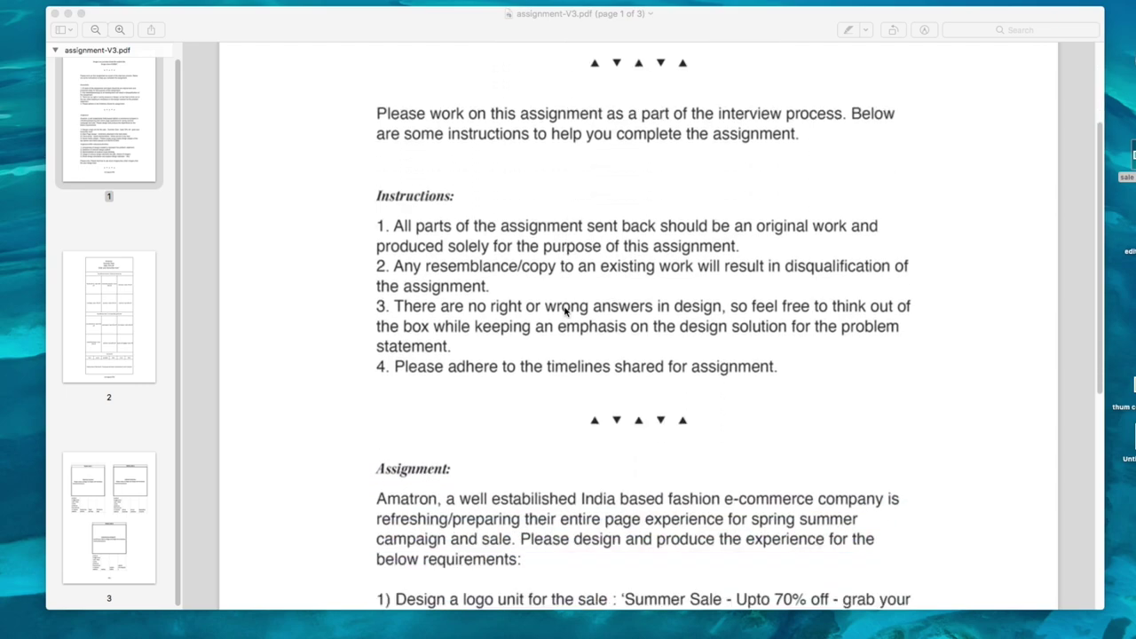
scroll(565, 311, down, 1)
scroll(564, 310, down, 1)
scroll(564, 311, down, 4)
scroll(565, 306, down, 3)
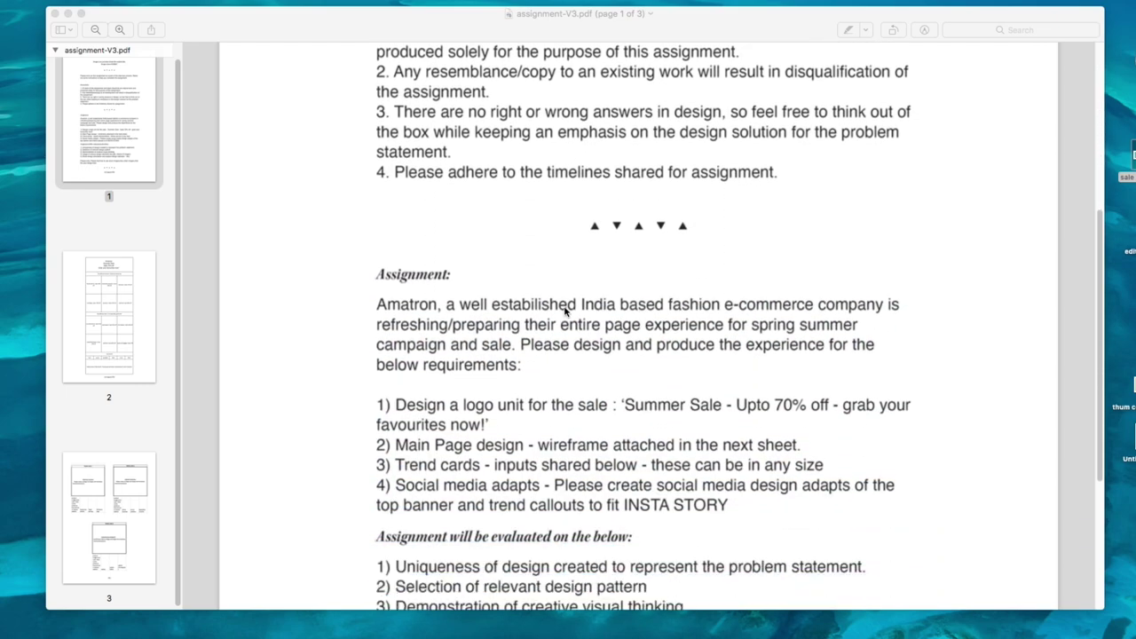
scroll(564, 311, down, 1)
scroll(372, 410, down, 4)
scroll(372, 410, down, 3)
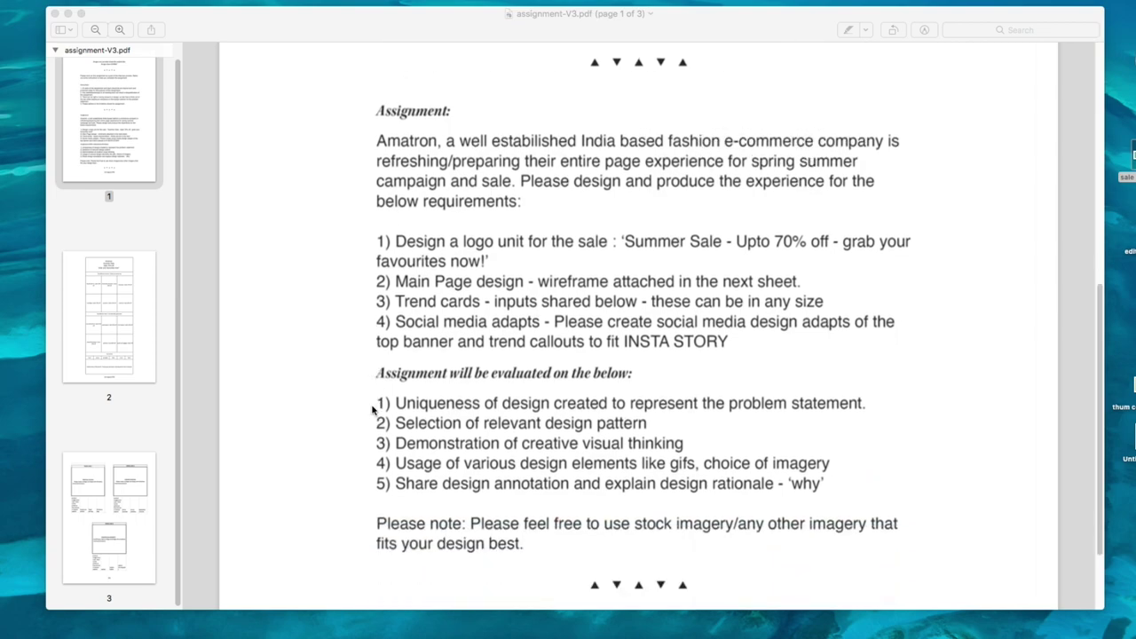
scroll(373, 410, down, 1)
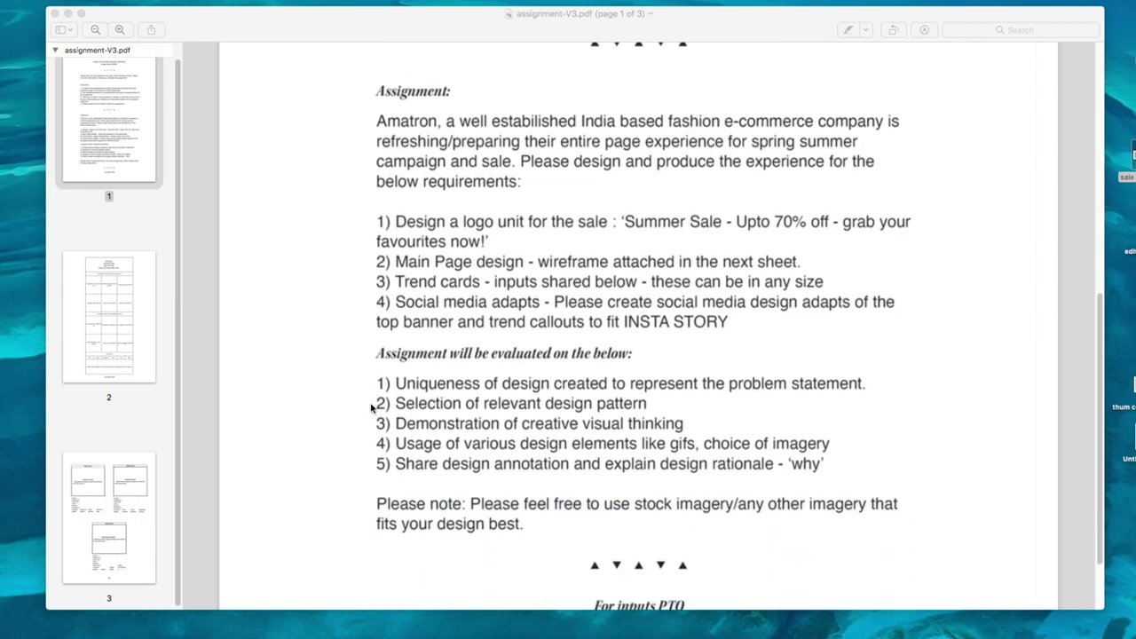
scroll(371, 407, down, 1)
Jump to page 3's trend cards using the sidebar thumbnail.
scroll(371, 408, down, 2)
scroll(371, 409, down, 15)
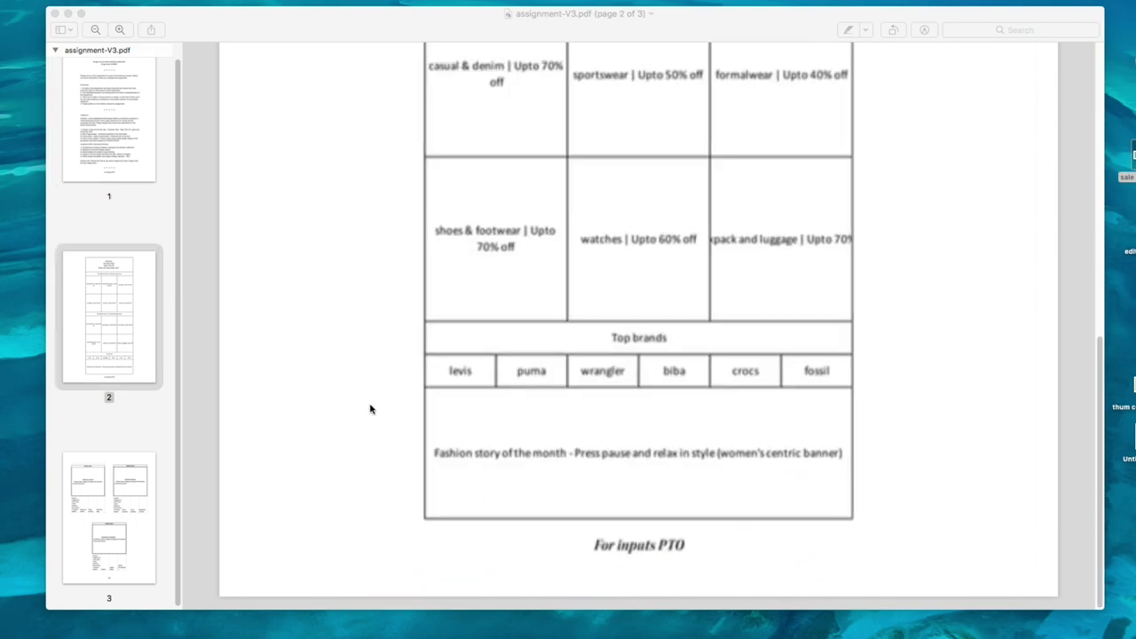
scroll(712, 383, up, 2)
scroll(713, 384, up, 4)
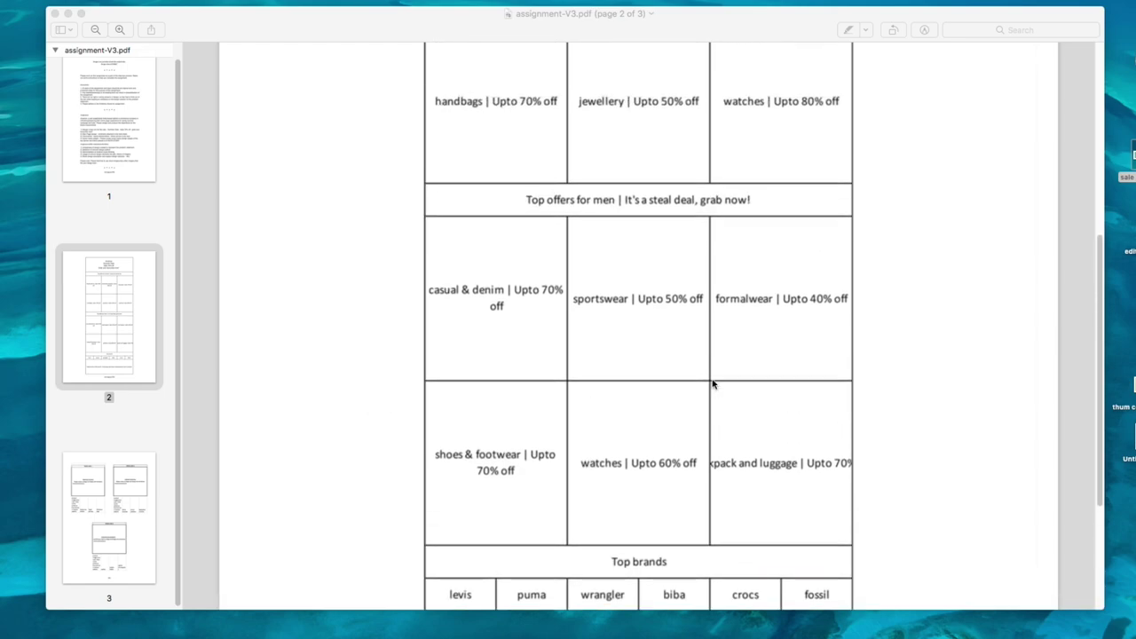
scroll(713, 383, up, 2)
scroll(712, 384, up, 5)
click(125, 515)
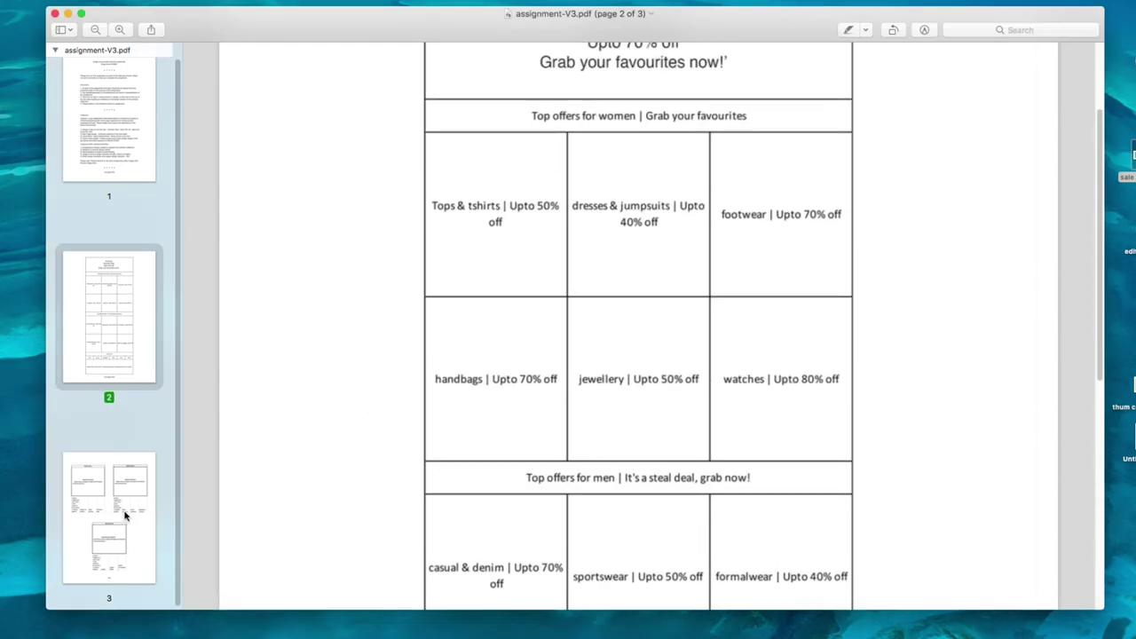
click(96, 495)
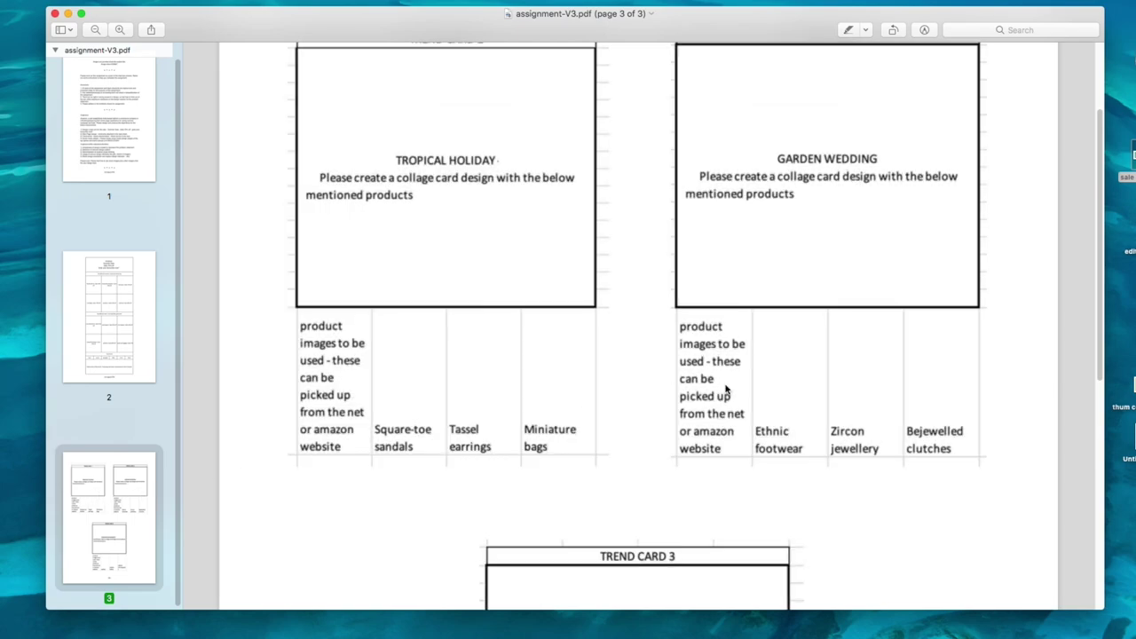
Read down page 3 to Boardroom Moments and its product list.
scroll(728, 390, down, 1)
scroll(726, 389, down, 1)
scroll(726, 389, down, 2)
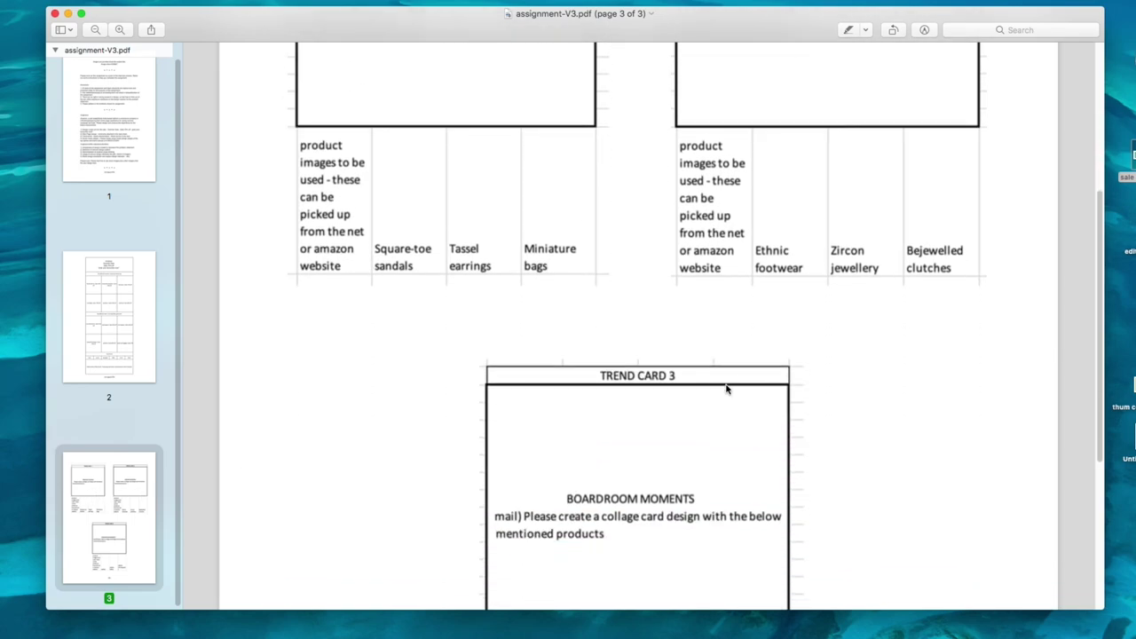
scroll(726, 389, down, 2)
scroll(726, 388, down, 1)
scroll(726, 389, down, 1)
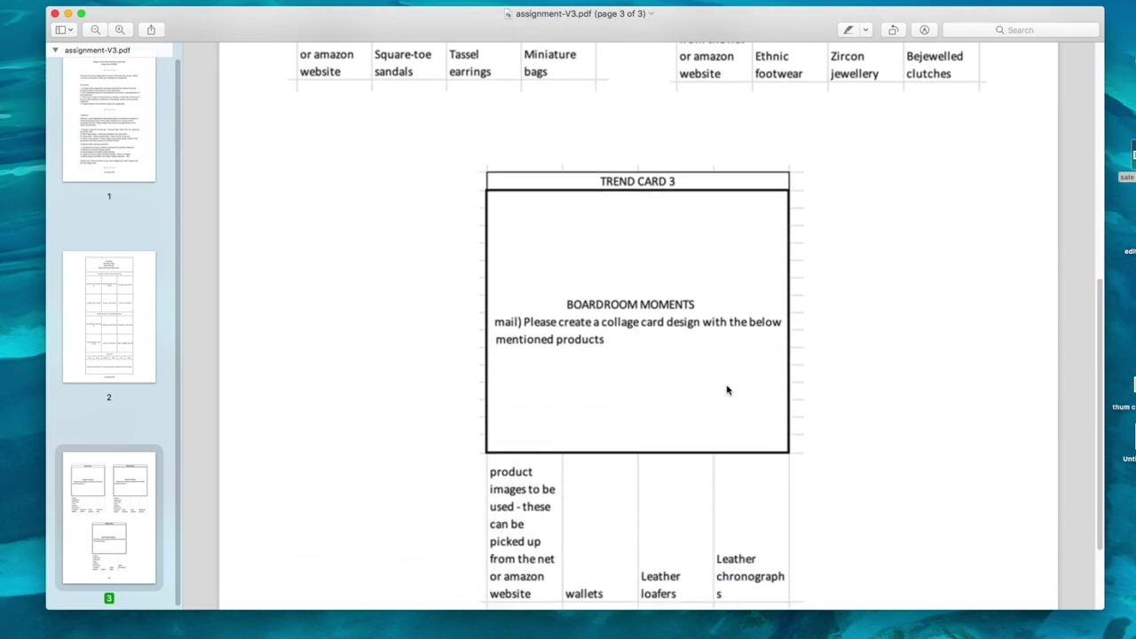
scroll(765, 401, down, 3)
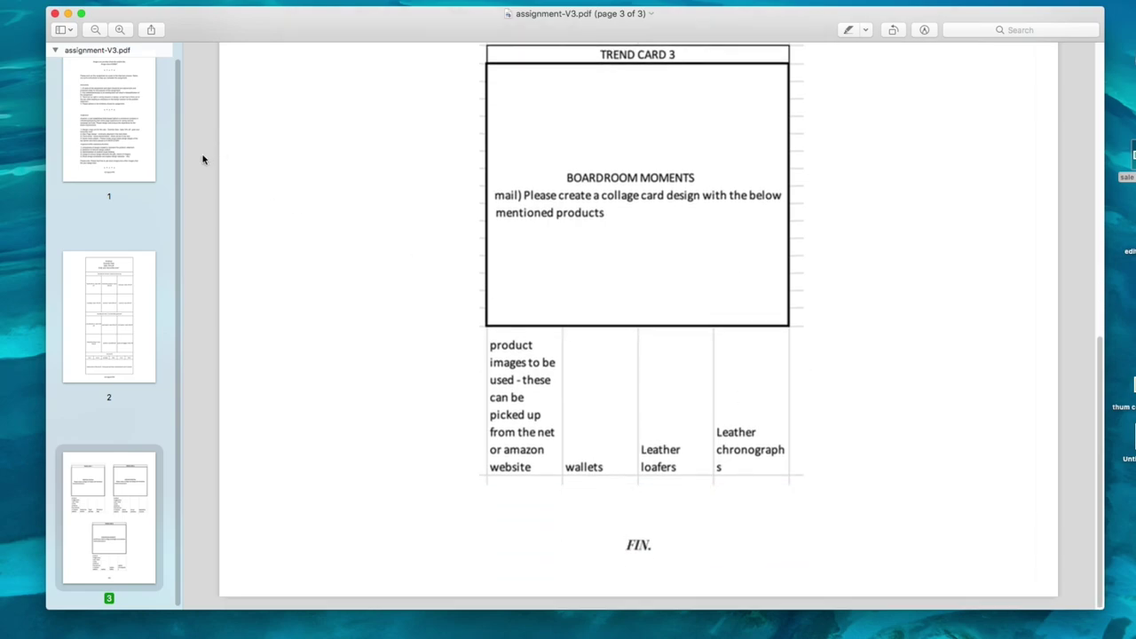
Hide Preview, open a new ChatGPT chat in Safari, then bring up Photoshop's women's banner.
click(69, 14)
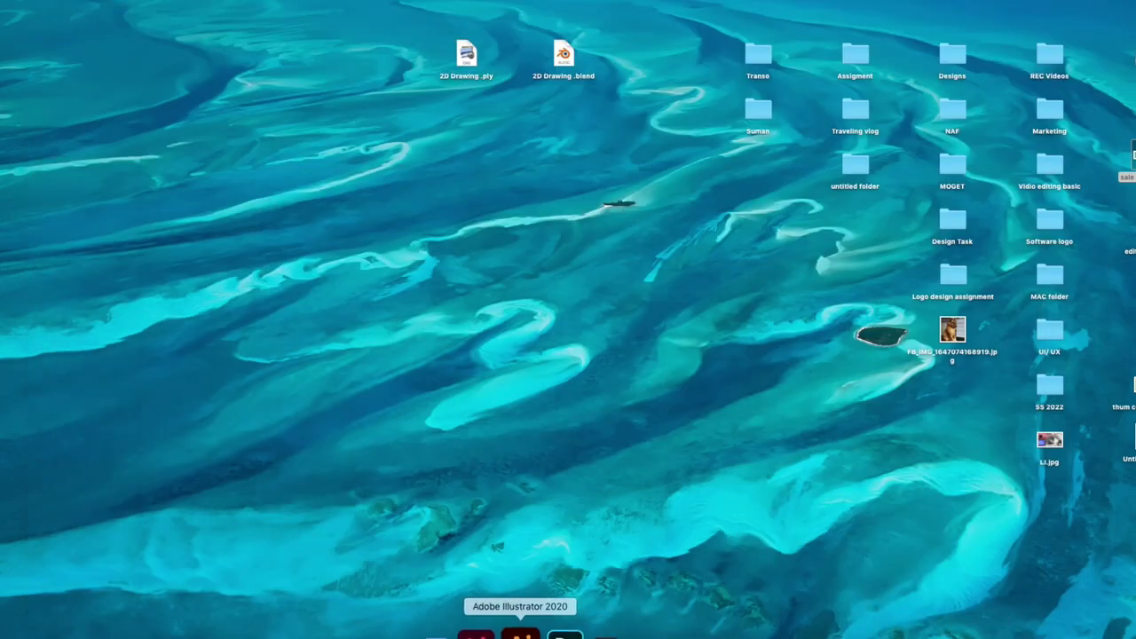
mouse_move(435, 632)
click(459, 565)
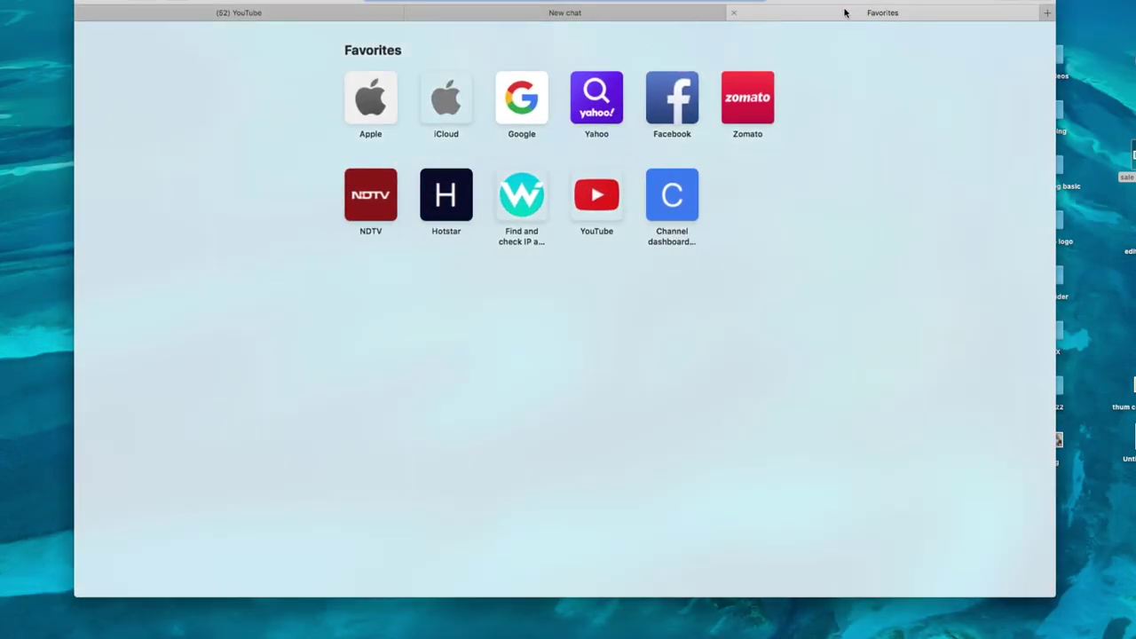
click(645, 16)
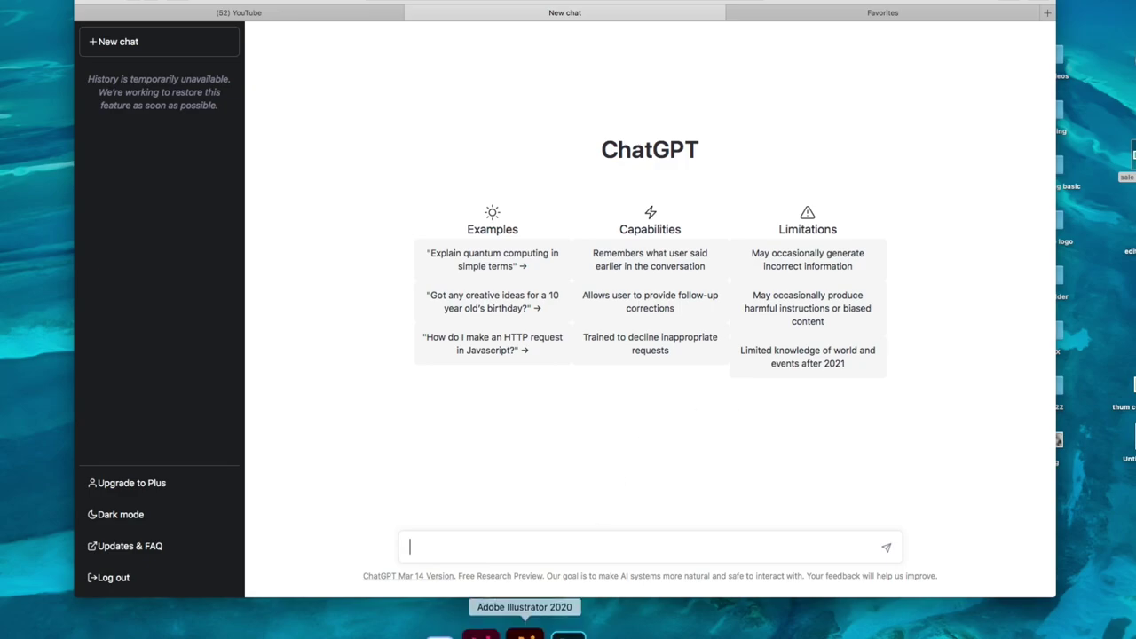
click(536, 632)
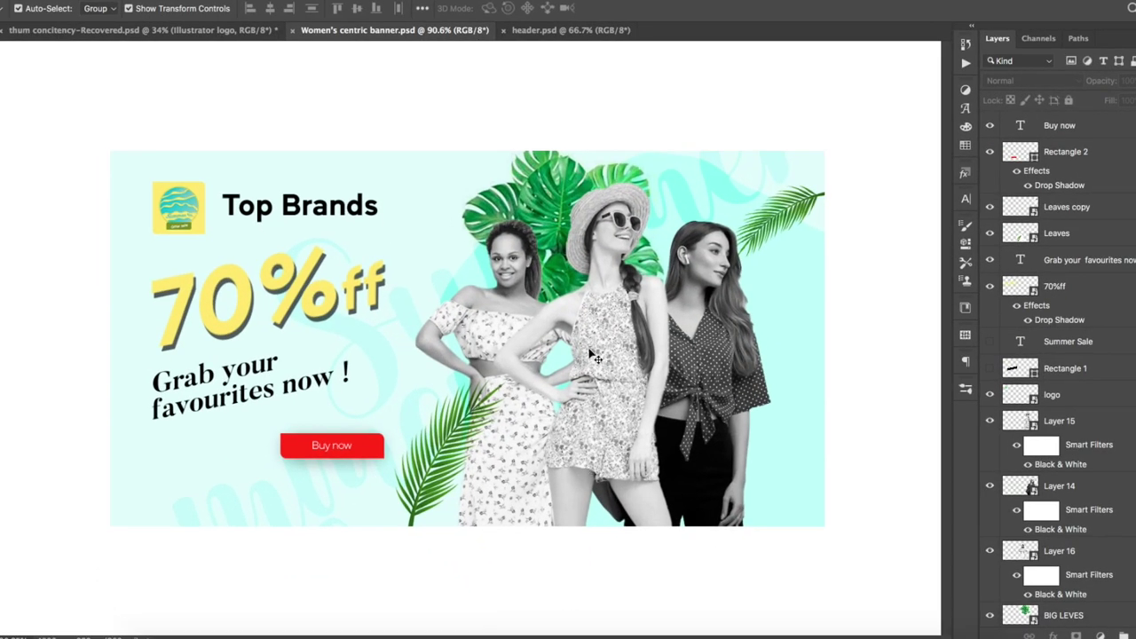
Browse the IDEAS thumbnail, Women's centric banner and header.psd Summer Sale 70% off designs.
scroll(595, 355, up, 2)
click(125, 30)
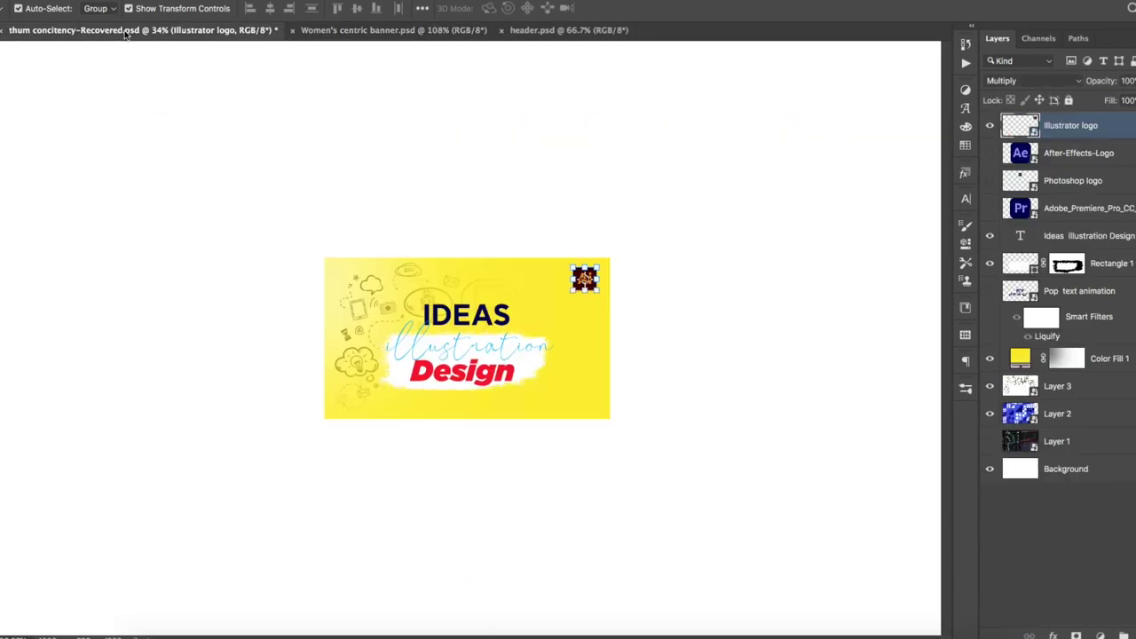
scroll(604, 240, up, 2)
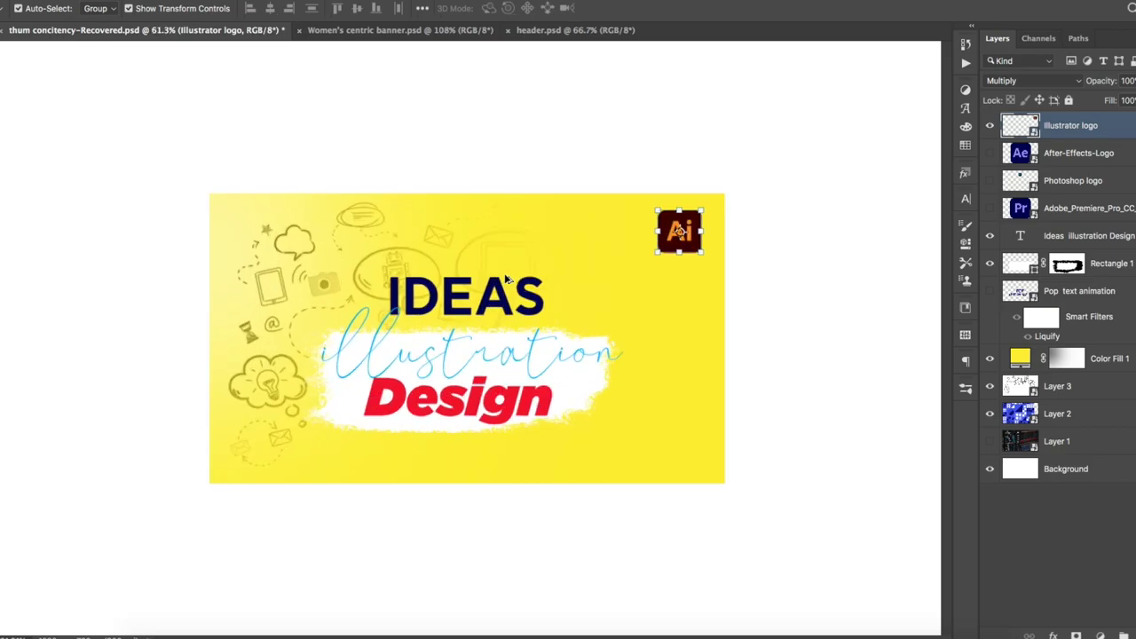
click(346, 31)
click(555, 30)
scroll(620, 266, up, 1)
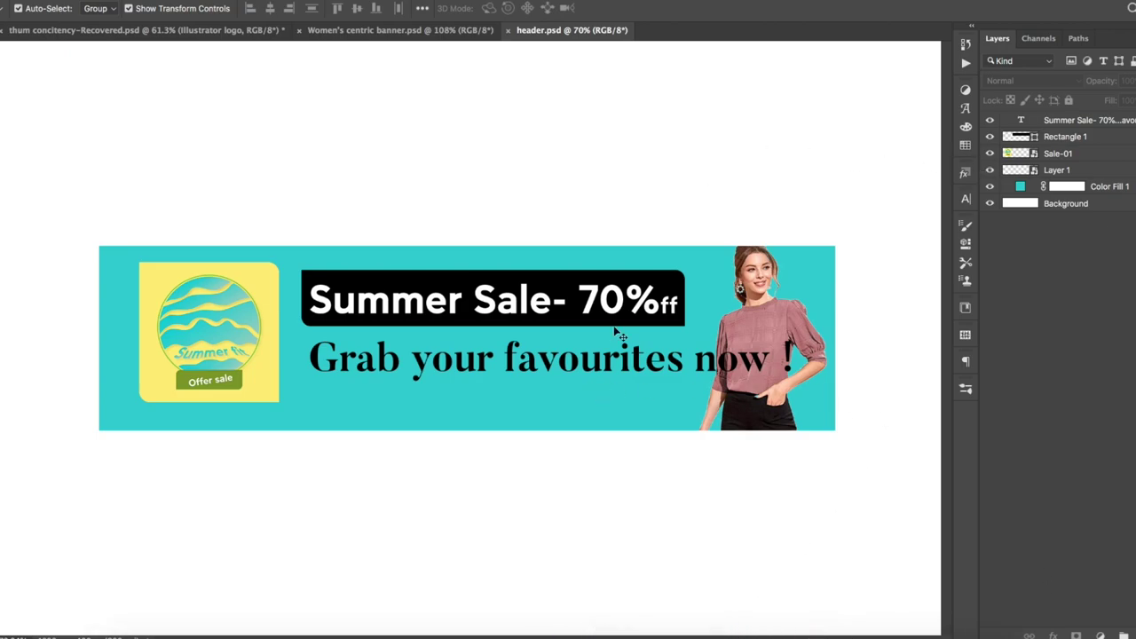
click(545, 612)
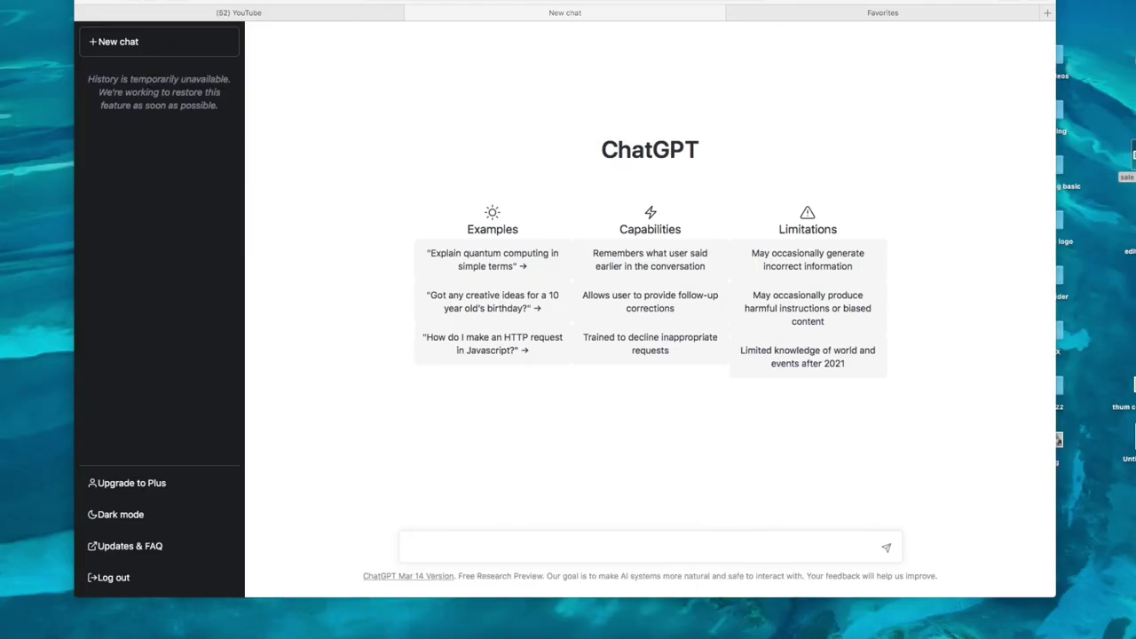
double_click(1126, 177)
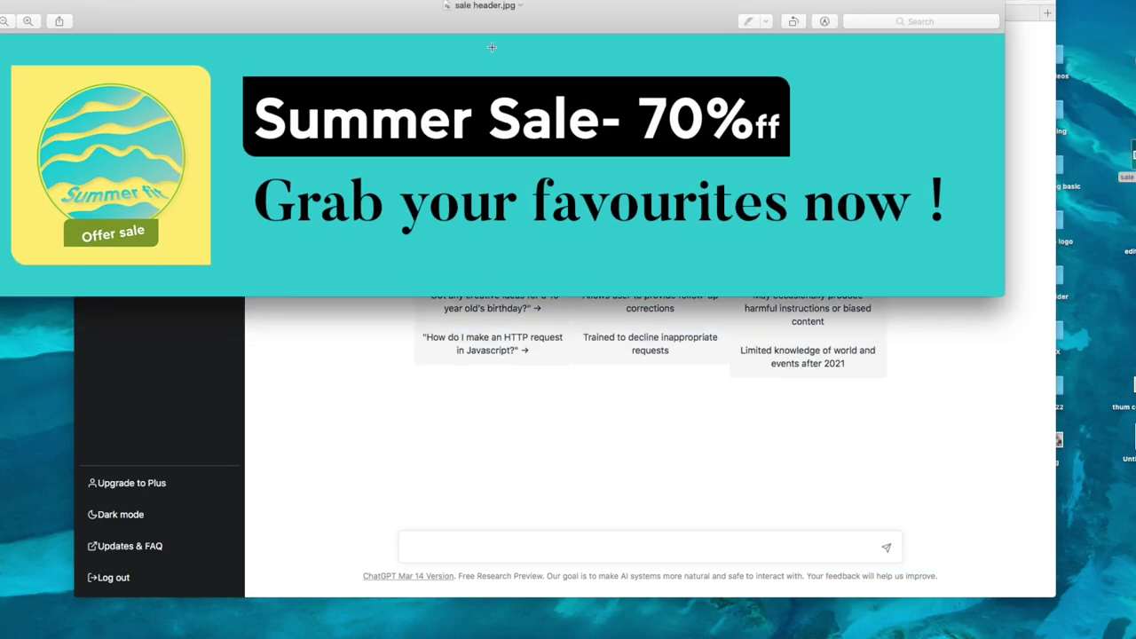
mouse_move(476, 32)
mouse_down()
mouse_move(534, 35)
mouse_move(533, 46)
mouse_up()
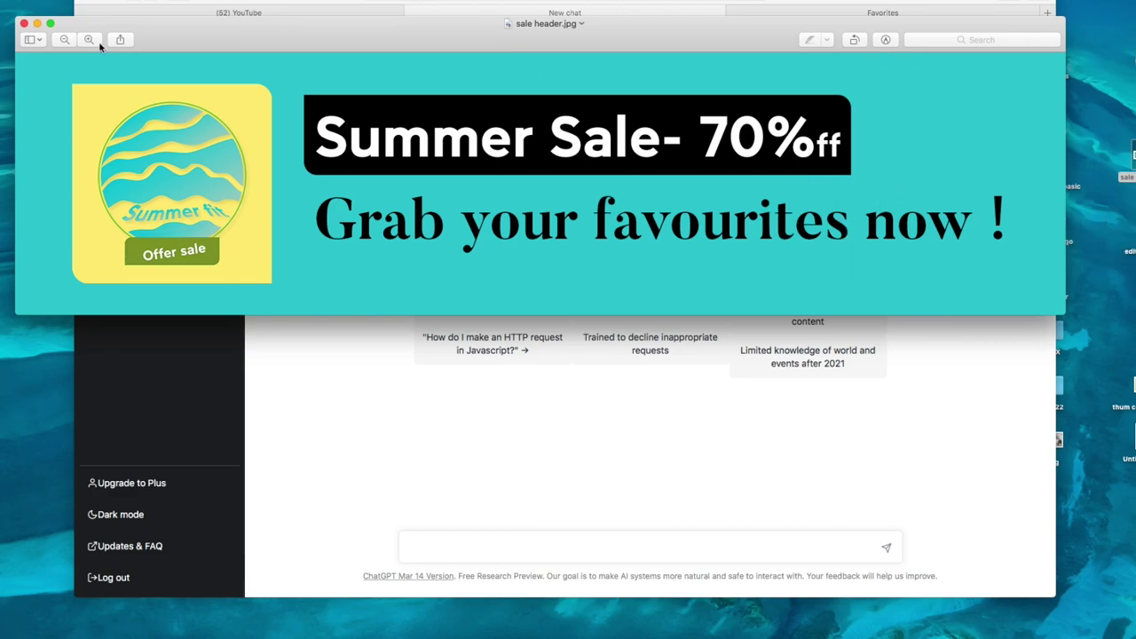
click(37, 24)
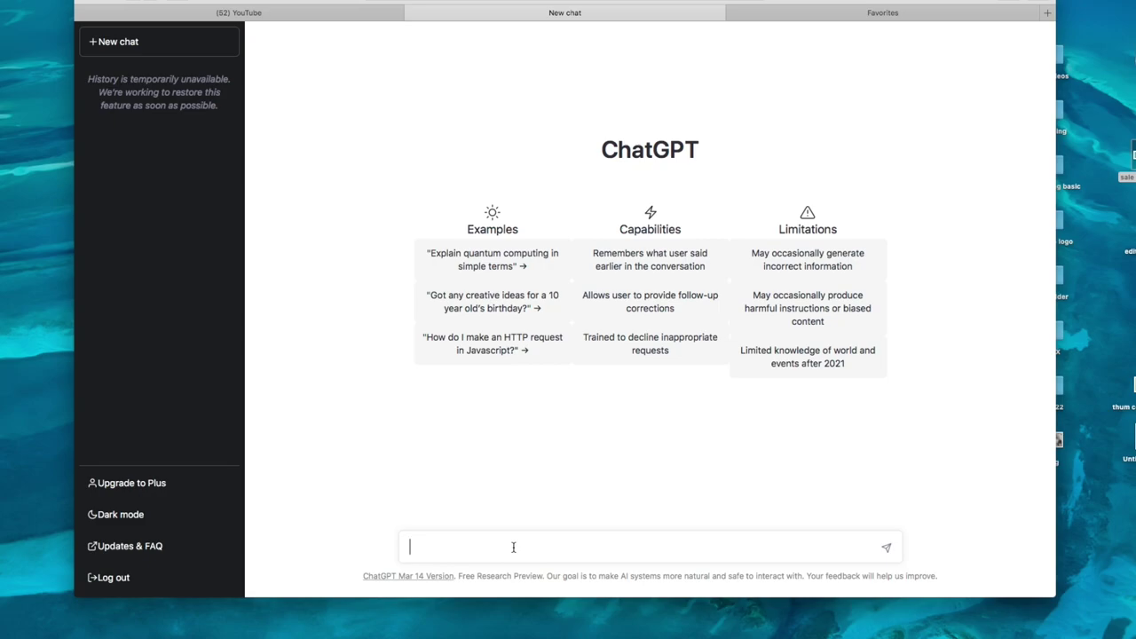
click(651, 548)
Ask ChatGPT 'design for header how to create for prduct', fixing typos before sending.
text(design for )
text(hae)
key(BackSpace)
key(BackSpace)
key(BackSpace)
text(eader)
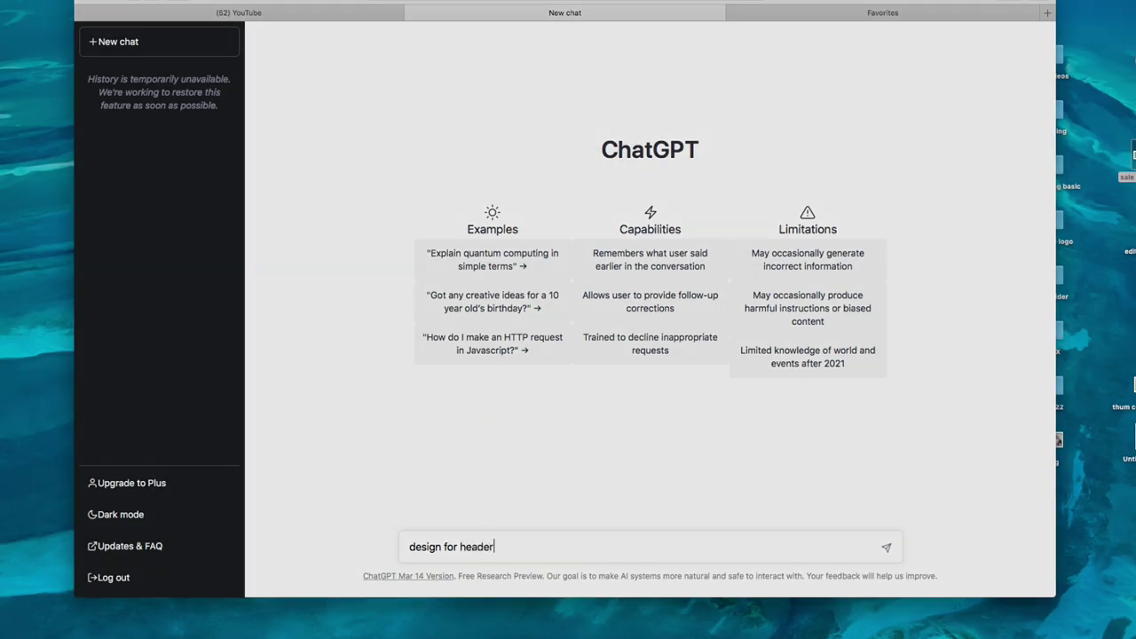
text( how to create)
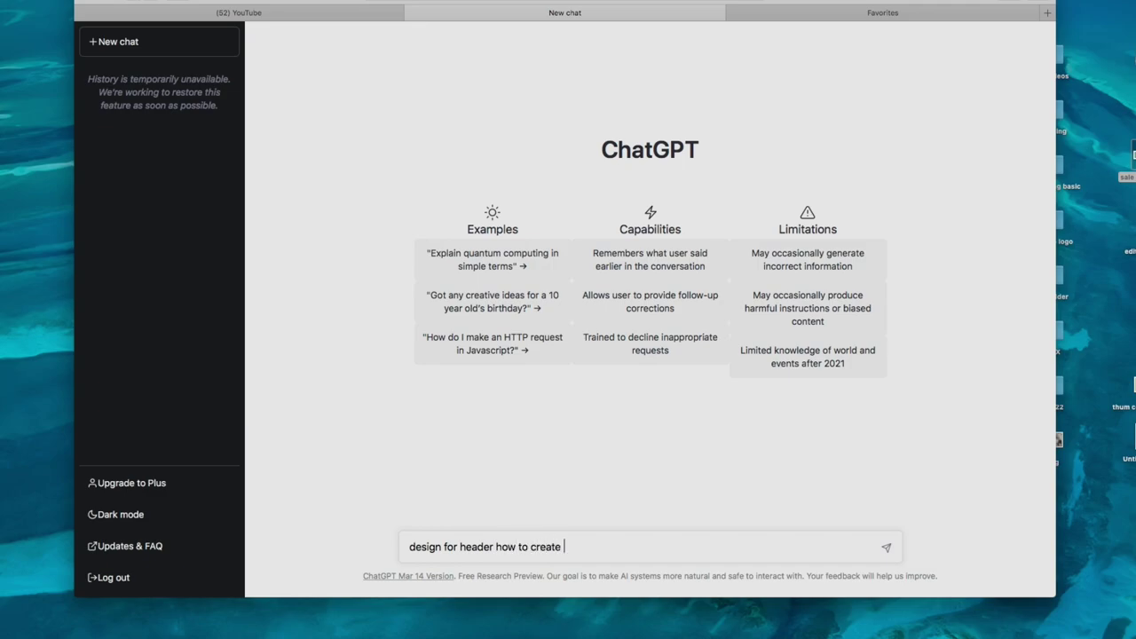
text(for pri)
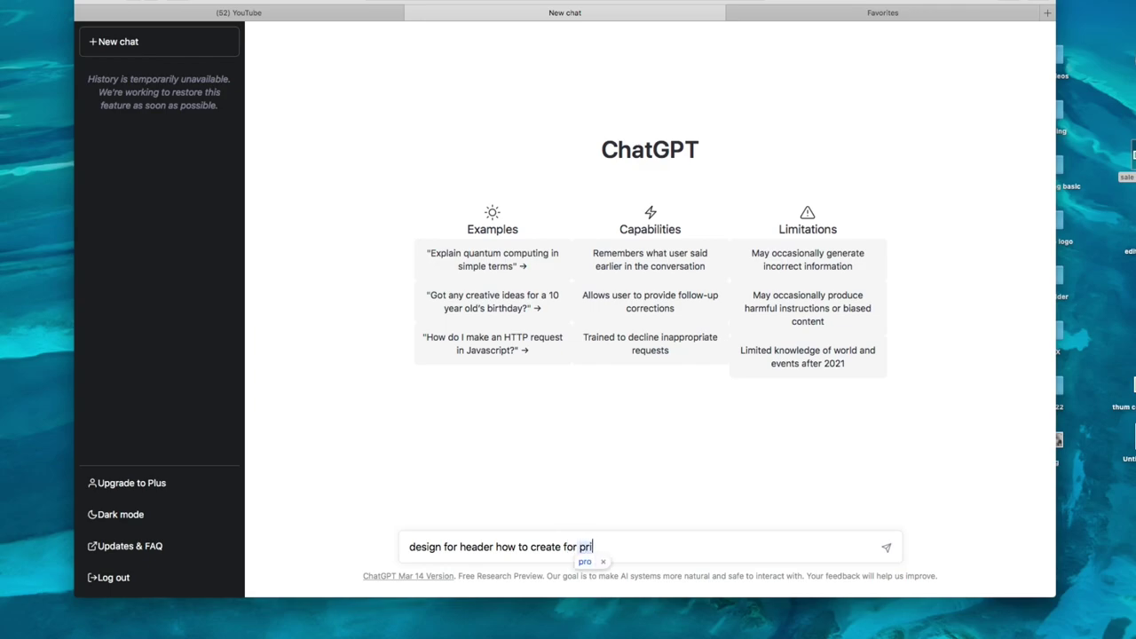
key(BackSpace)
text(t)
key(Return)
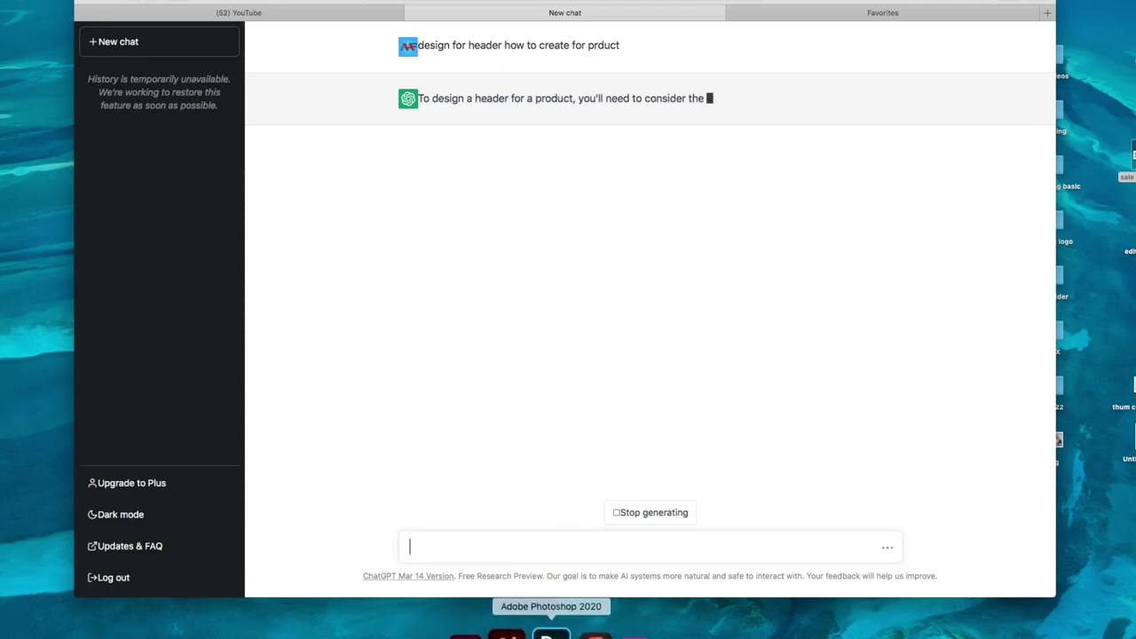
Open Women's centric banner.psd and reposition the 70%off headline.
click(548, 632)
click(395, 58)
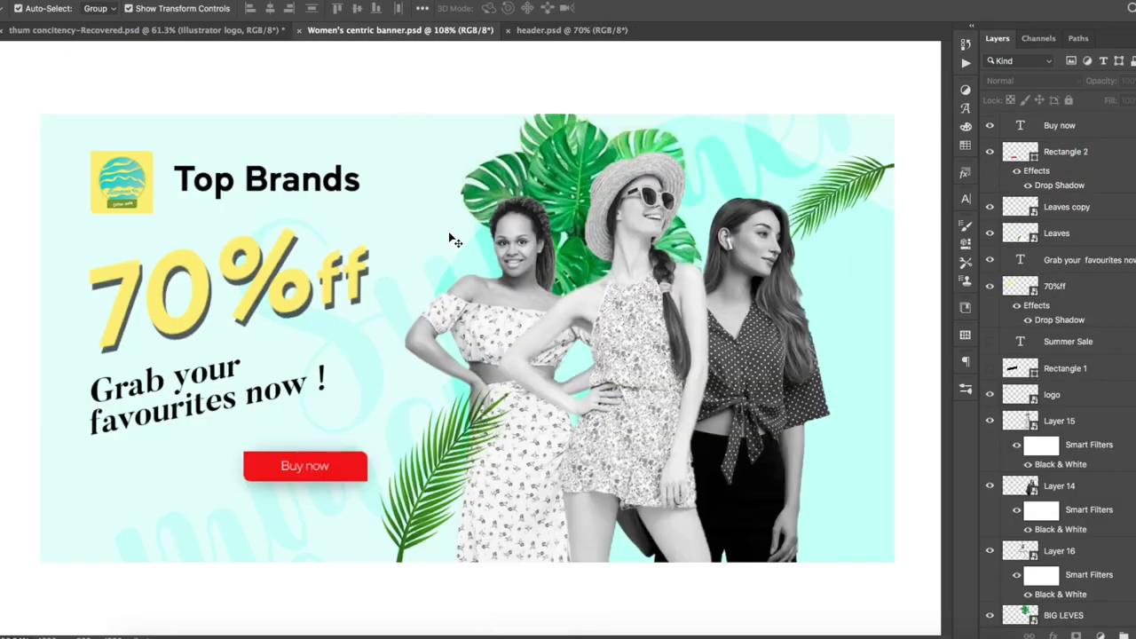
scroll(451, 248, down, 1)
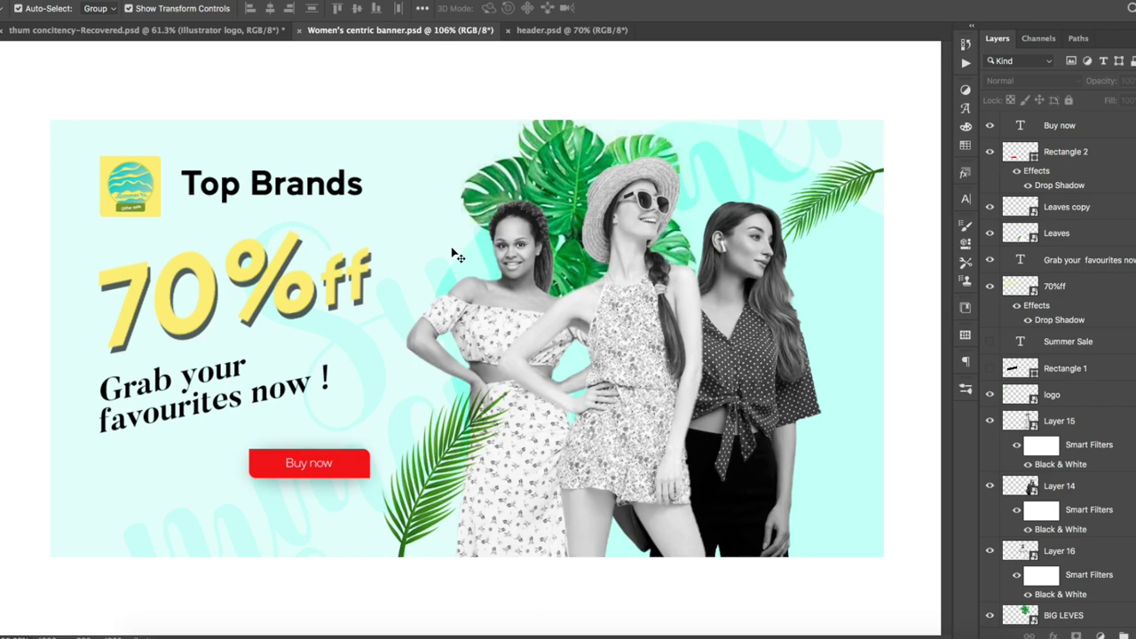
scroll(415, 277, down, 2)
scroll(417, 280, down, 2)
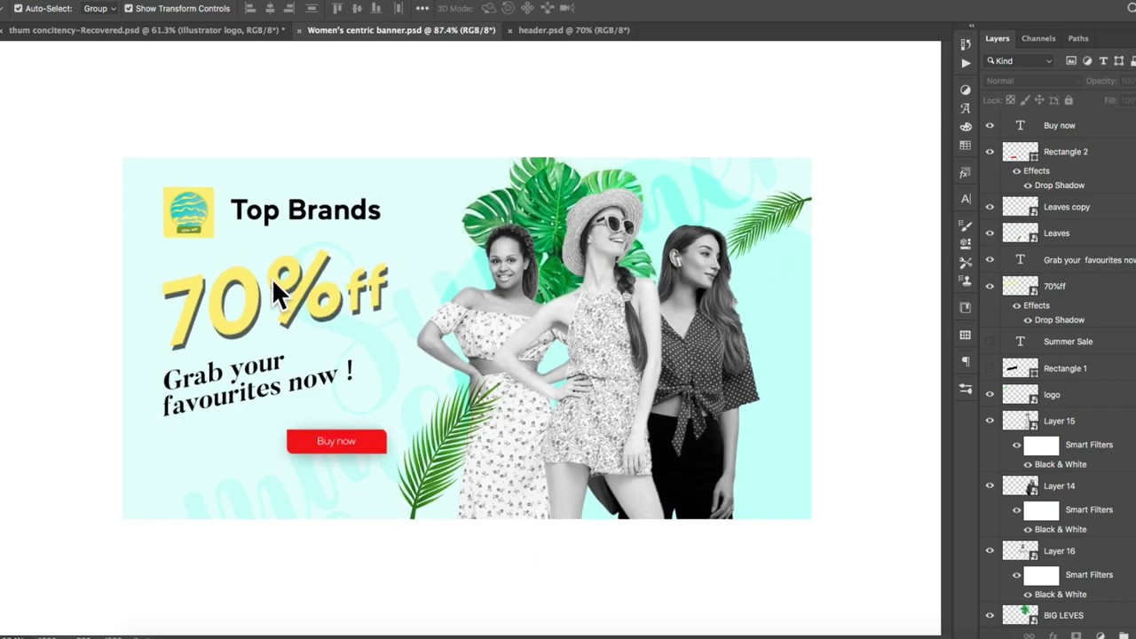
drag(275, 293, 288, 279)
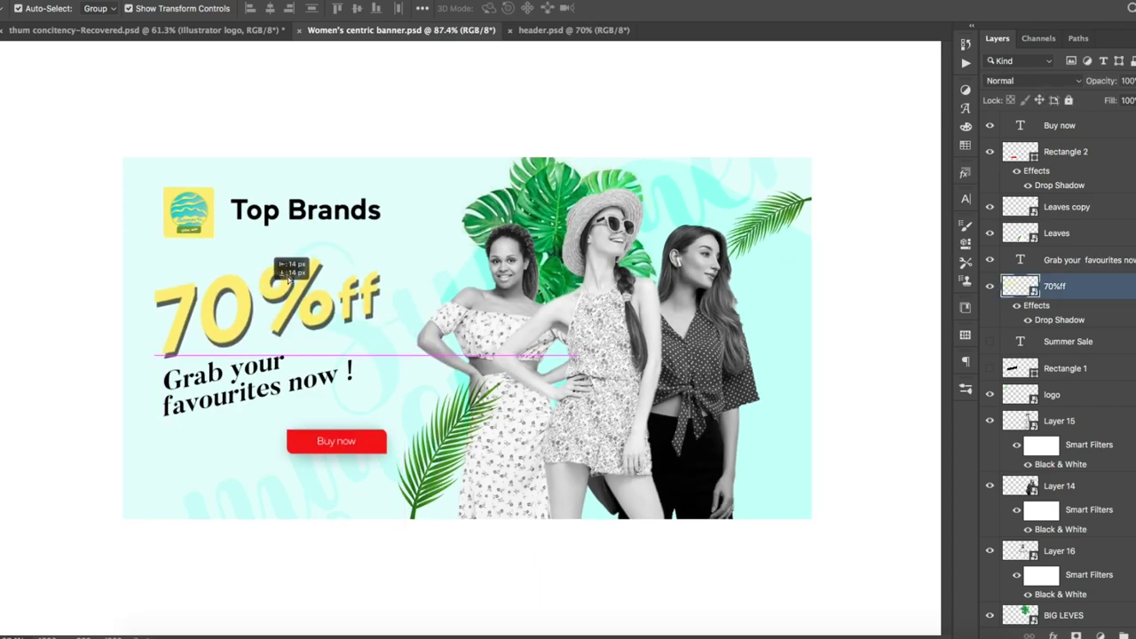
drag(288, 278, 274, 293)
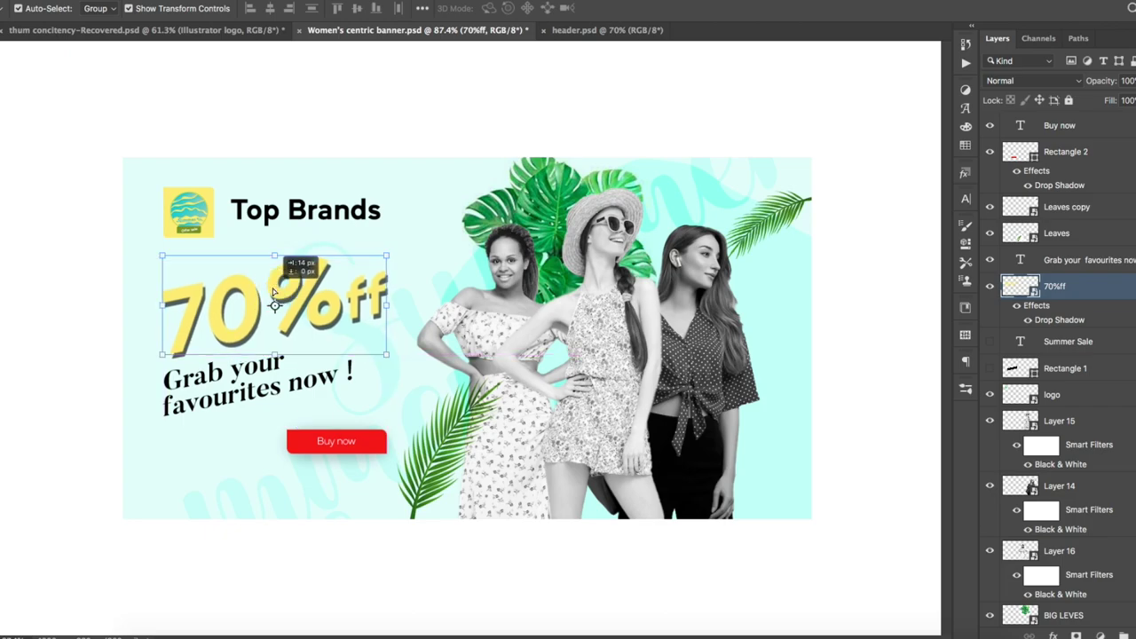
scroll(655, 205, up, 3)
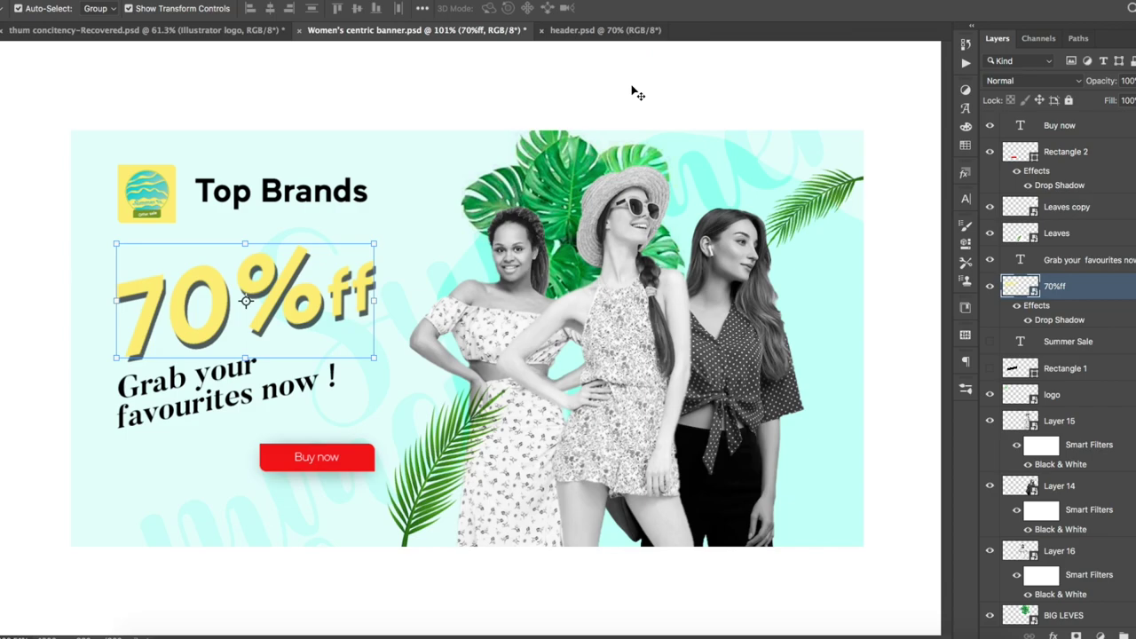
click(555, 95)
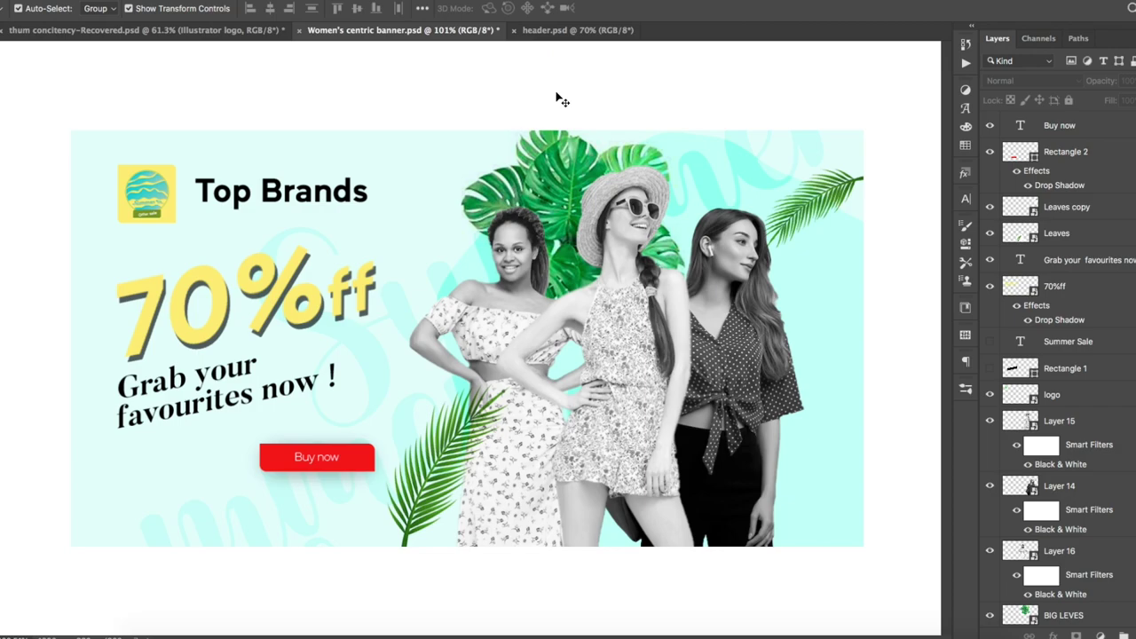
Rearrange the monstera leaves and palm leaves around the models.
mouse_move(588, 201)
mouse_down()
mouse_move(528, 160)
mouse_move(510, 178)
mouse_up()
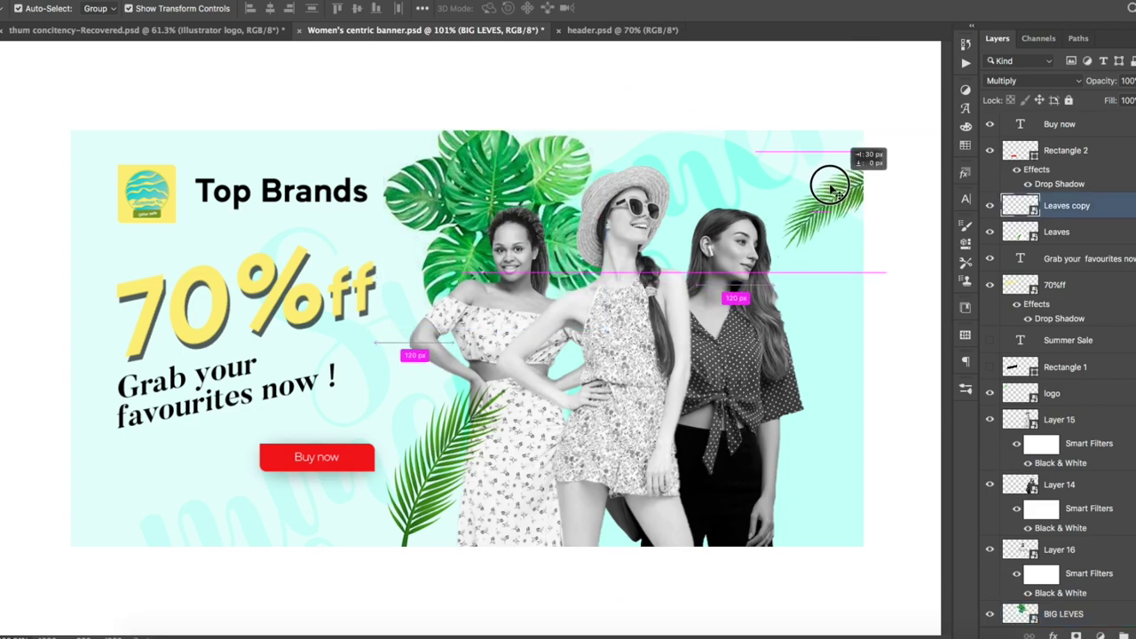
drag(830, 178, 838, 193)
drag(600, 157, 666, 155)
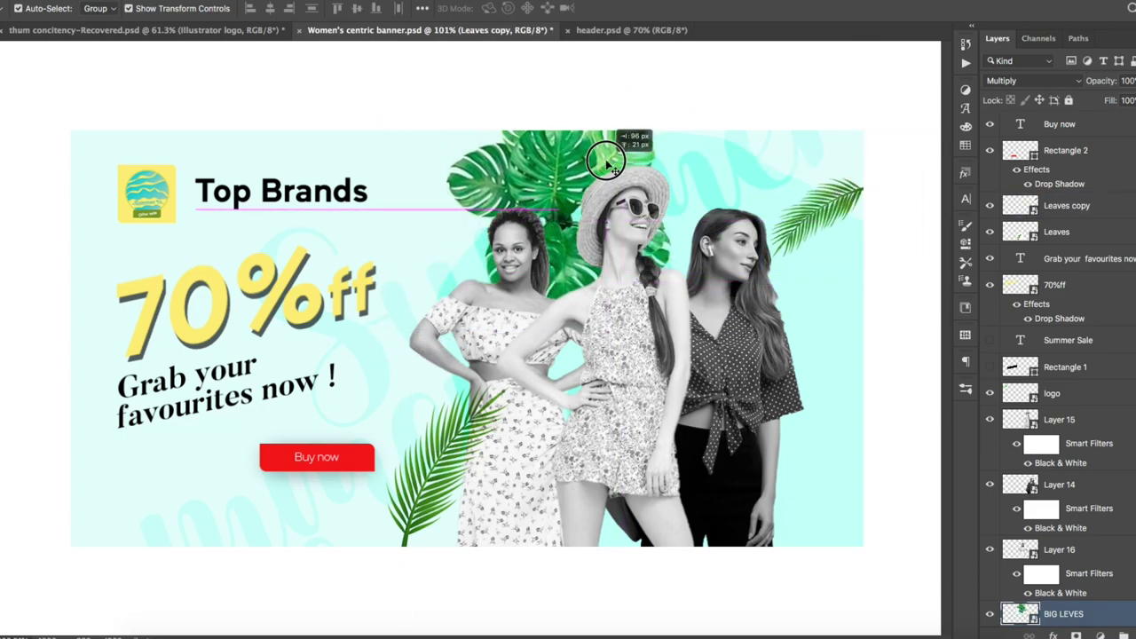
drag(453, 433, 439, 428)
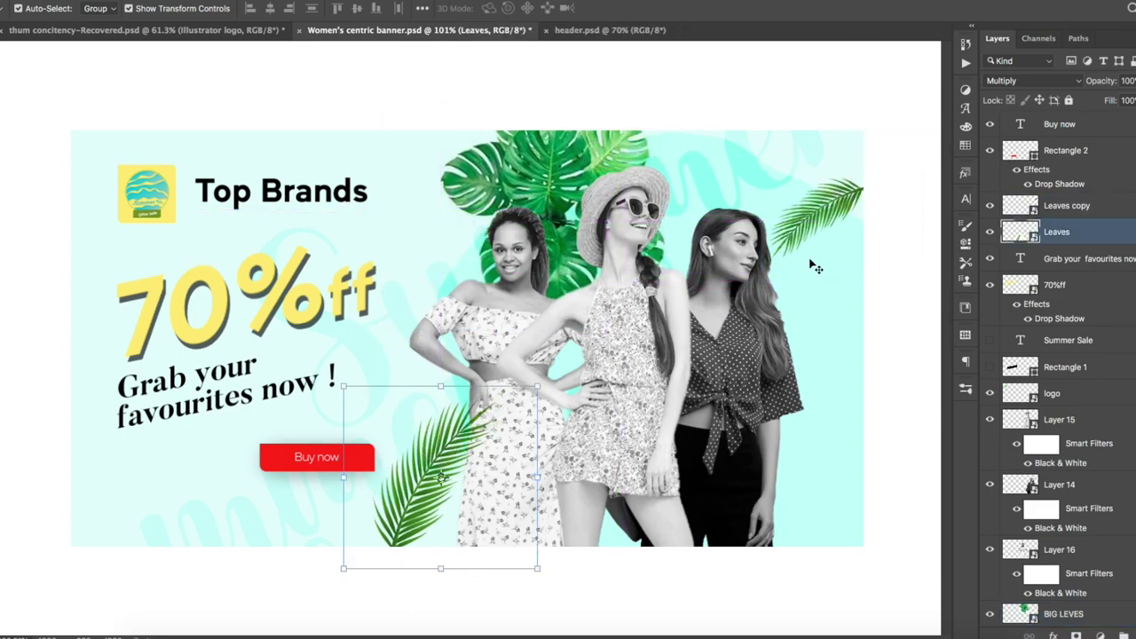
drag(819, 238, 821, 224)
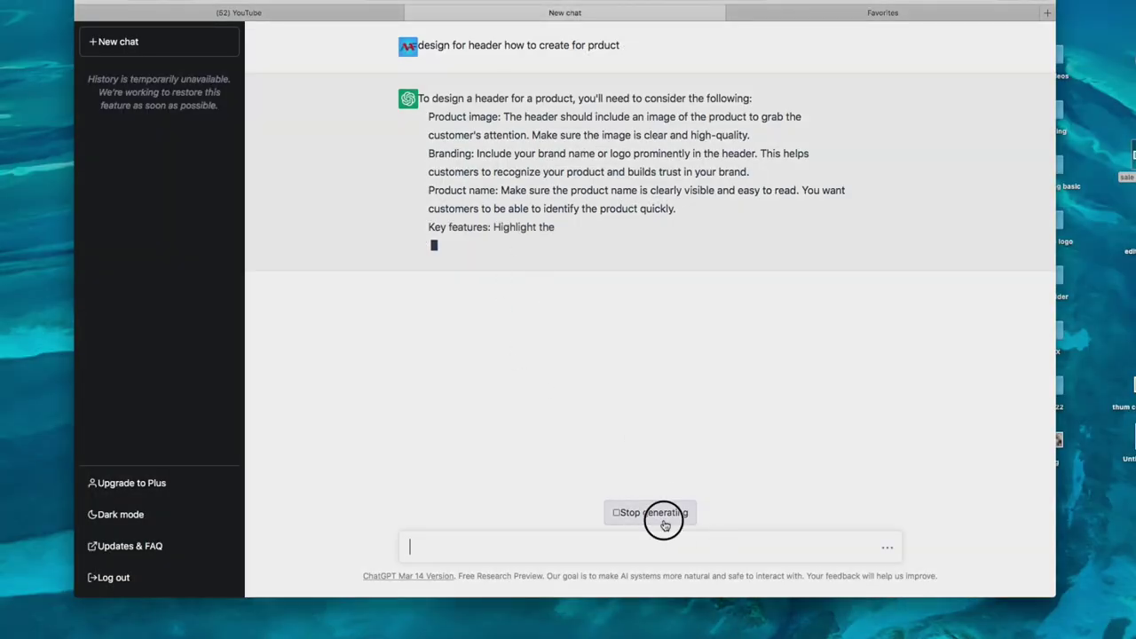
Stop the reply and highlight its intro line, Product image and Branding points.
click(665, 525)
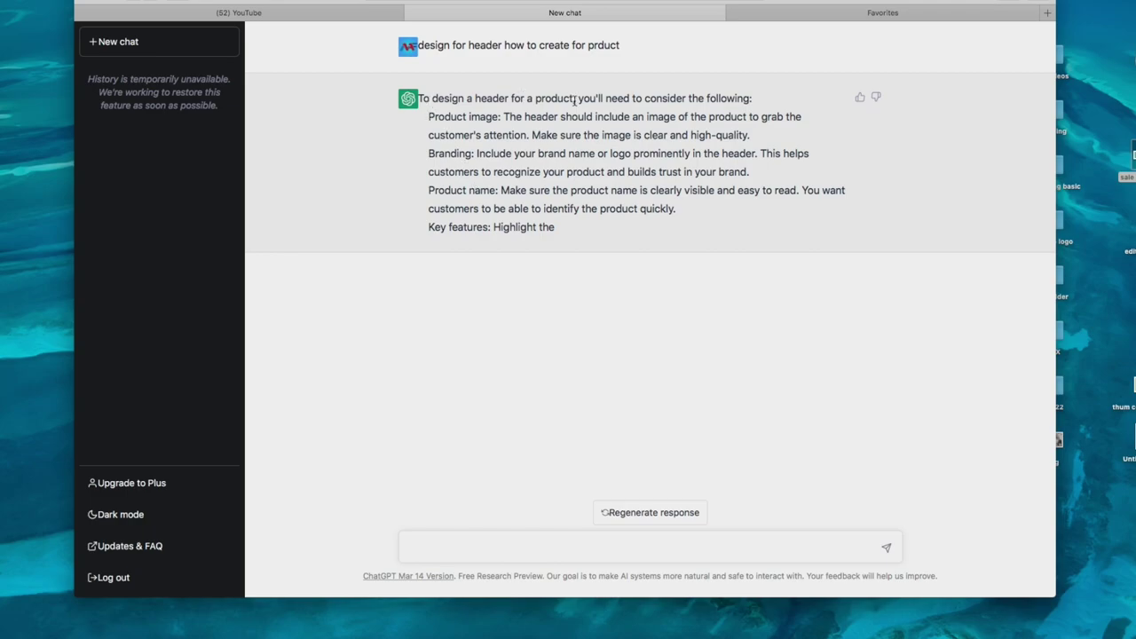
drag(578, 98, 753, 99)
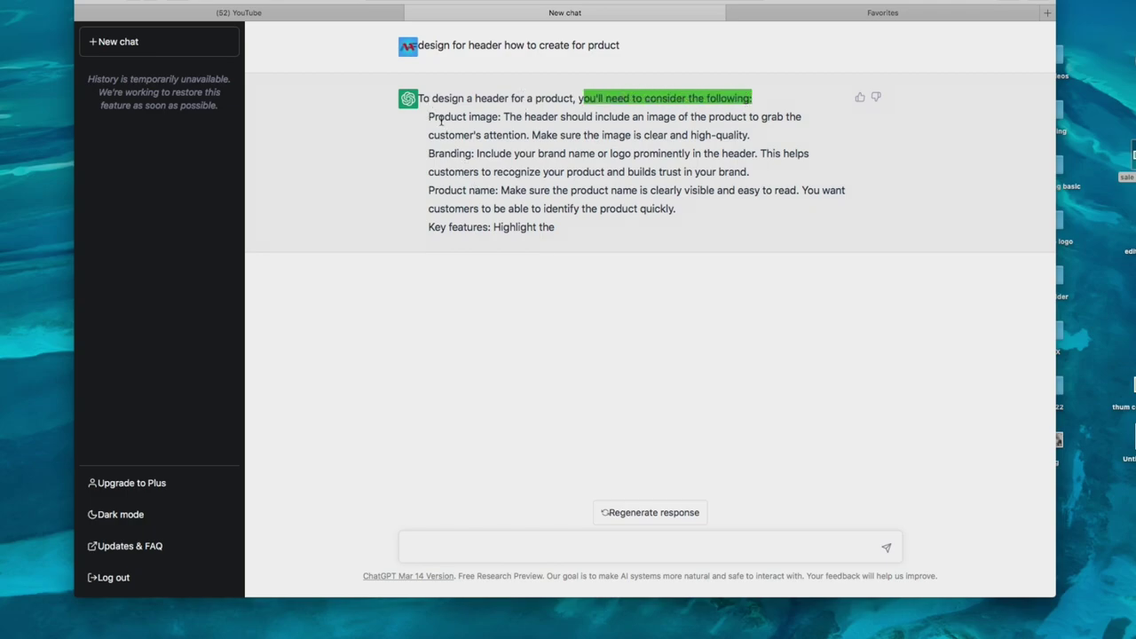
drag(428, 116, 498, 116)
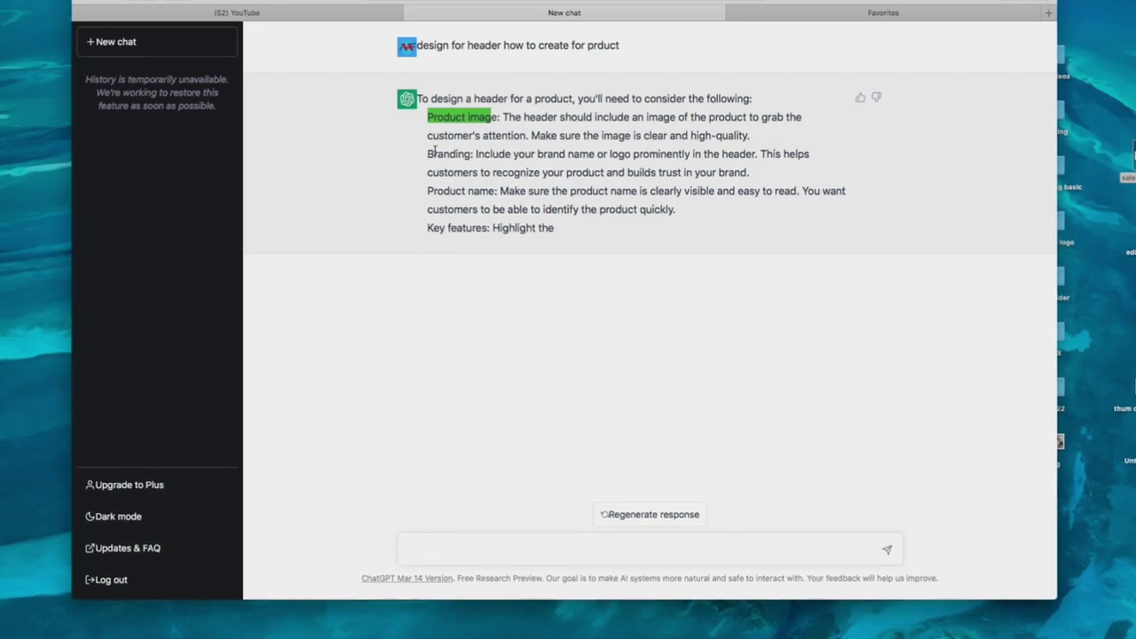
drag(429, 154, 472, 153)
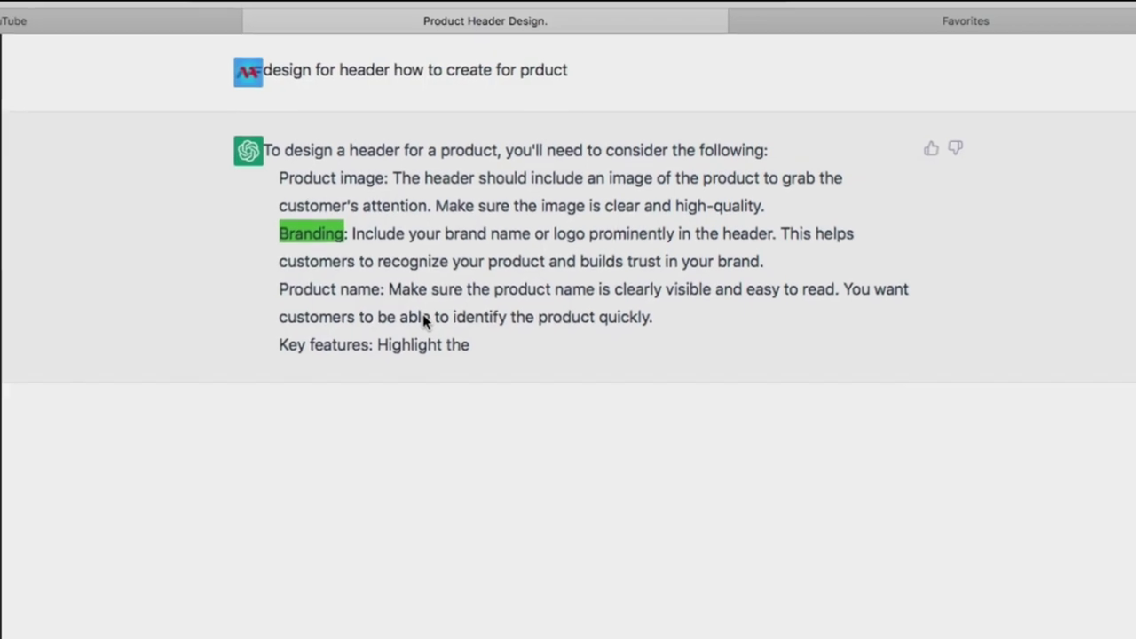
Highlight the branding advice on showing the logo, product recognition and brand trust.
drag(352, 232, 377, 230)
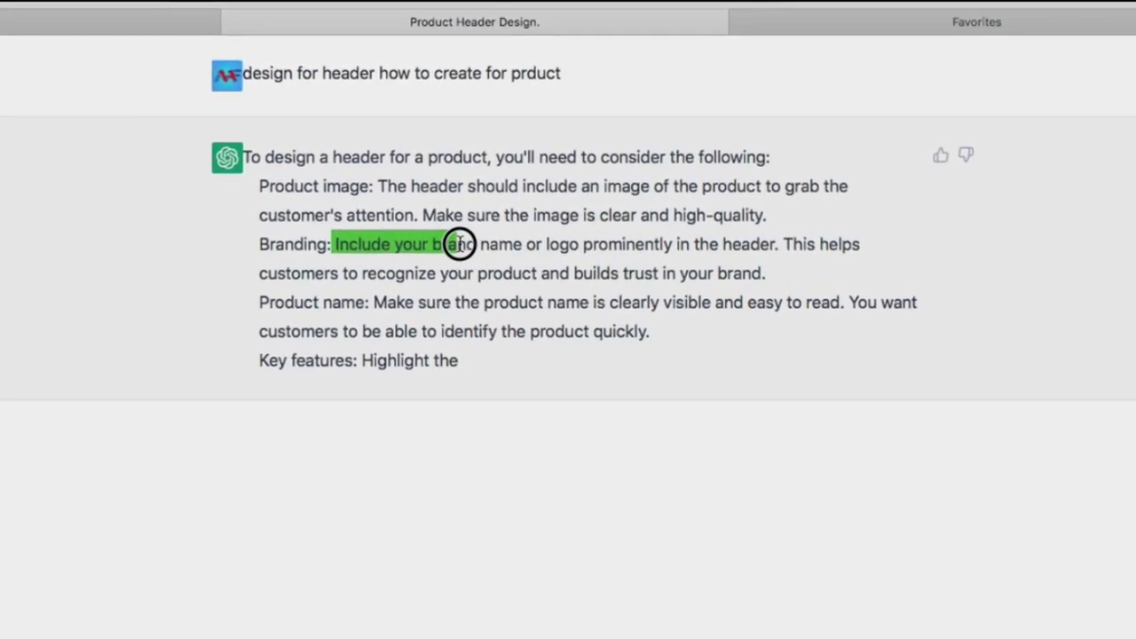
drag(460, 244, 774, 256)
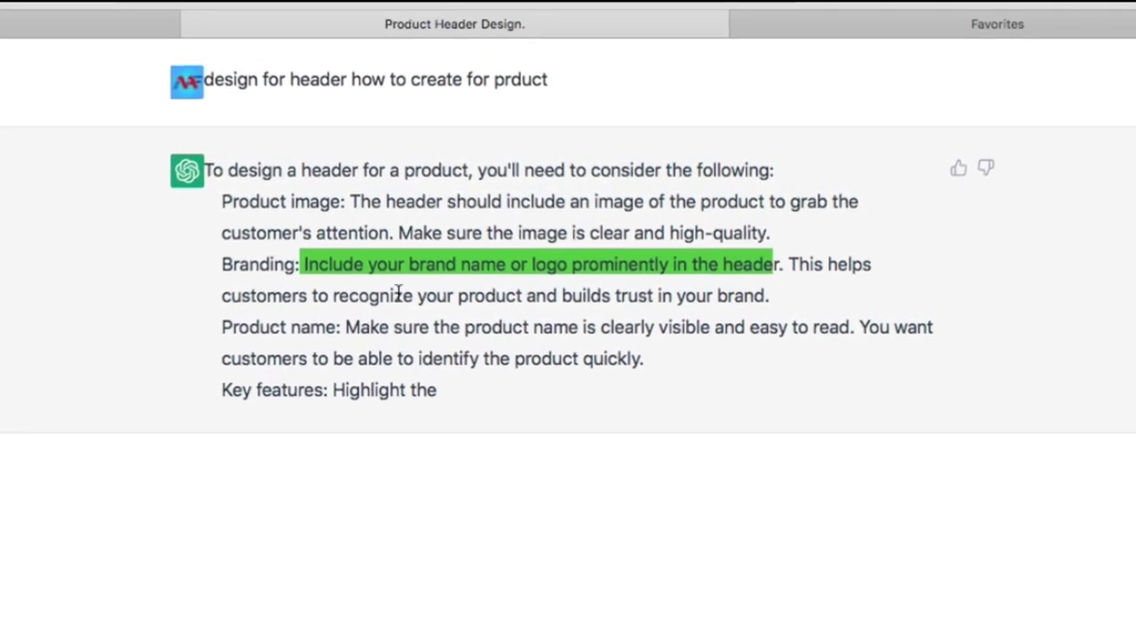
mouse_move(250, 294)
mouse_down()
mouse_move(619, 292)
mouse_move(768, 307)
mouse_move(362, 306)
mouse_move(193, 324)
mouse_up()
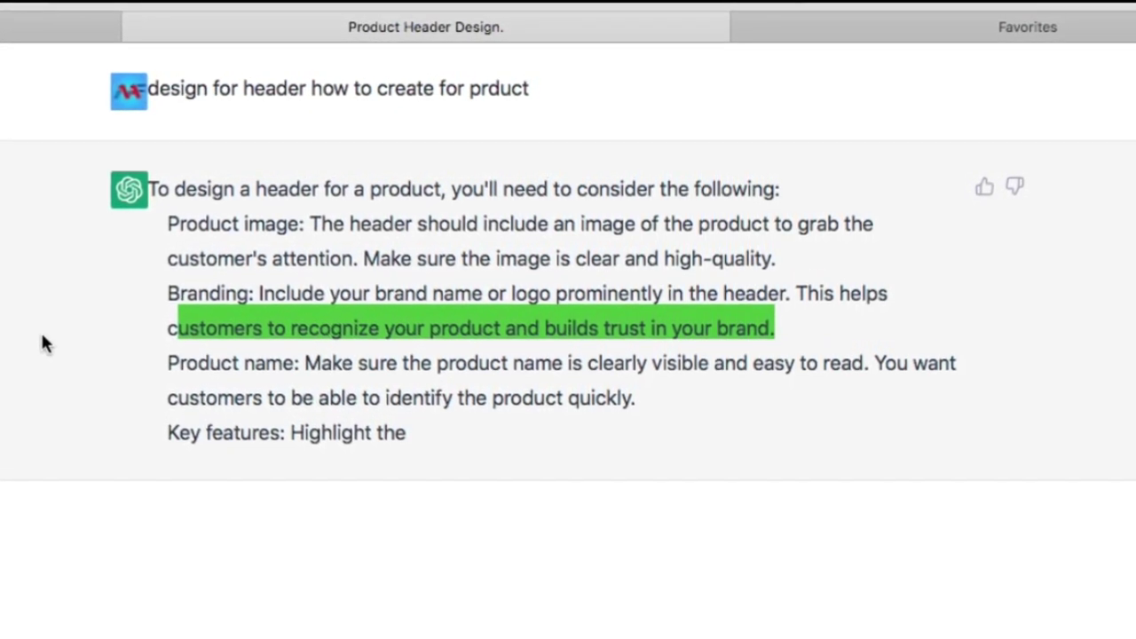
drag(168, 330, 786, 334)
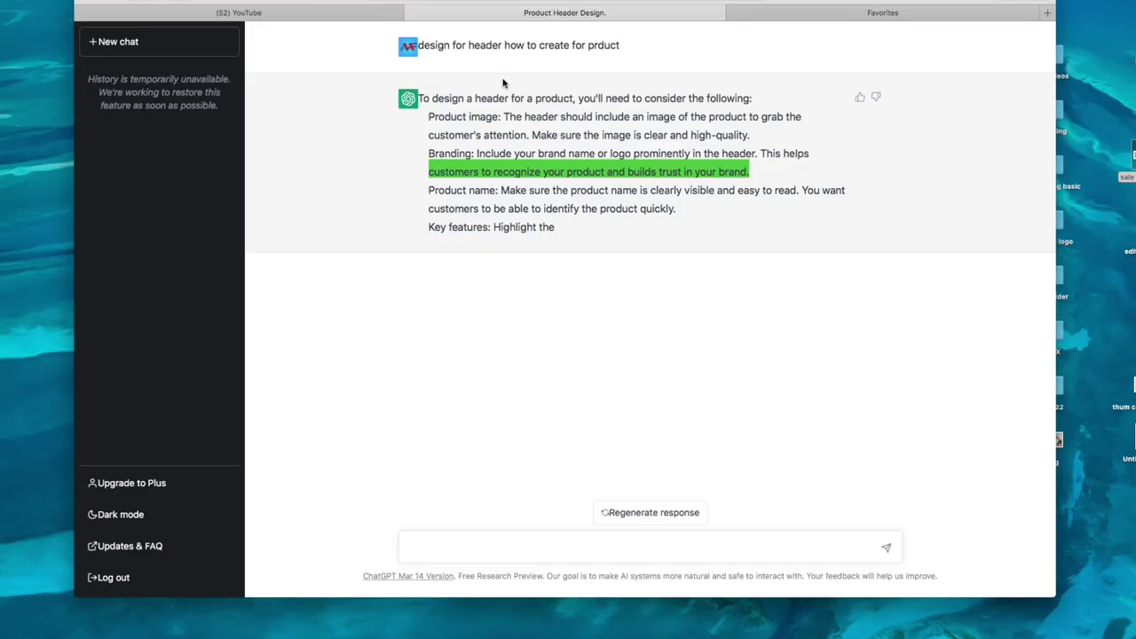
Reveal the desktop and open the Assigment folder in a larger window.
click(98, 3)
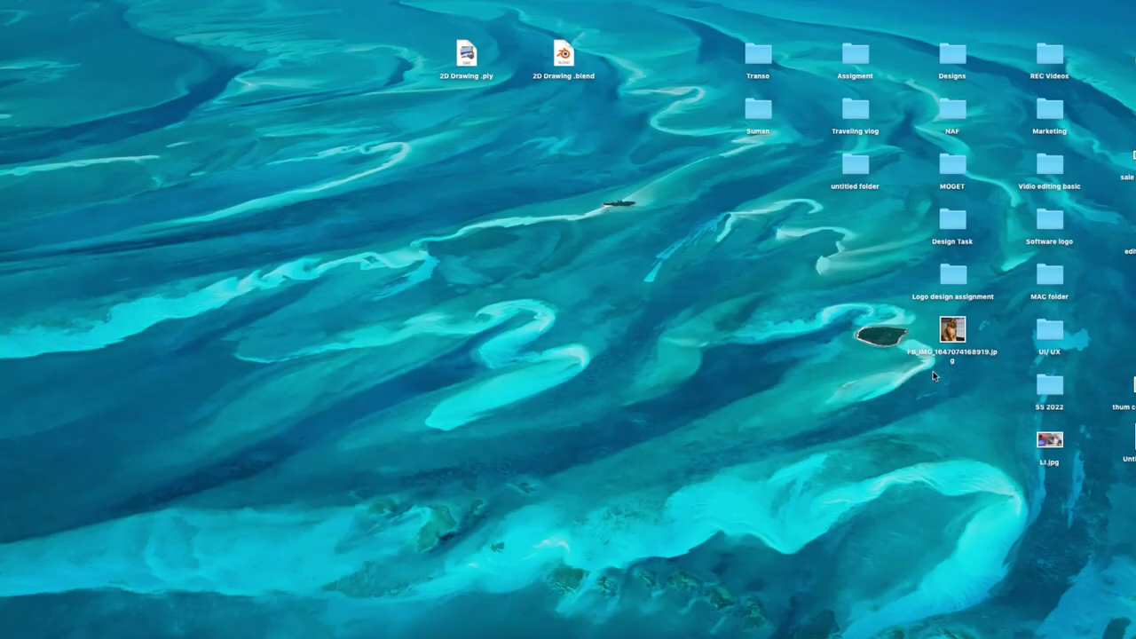
double_click(846, 65)
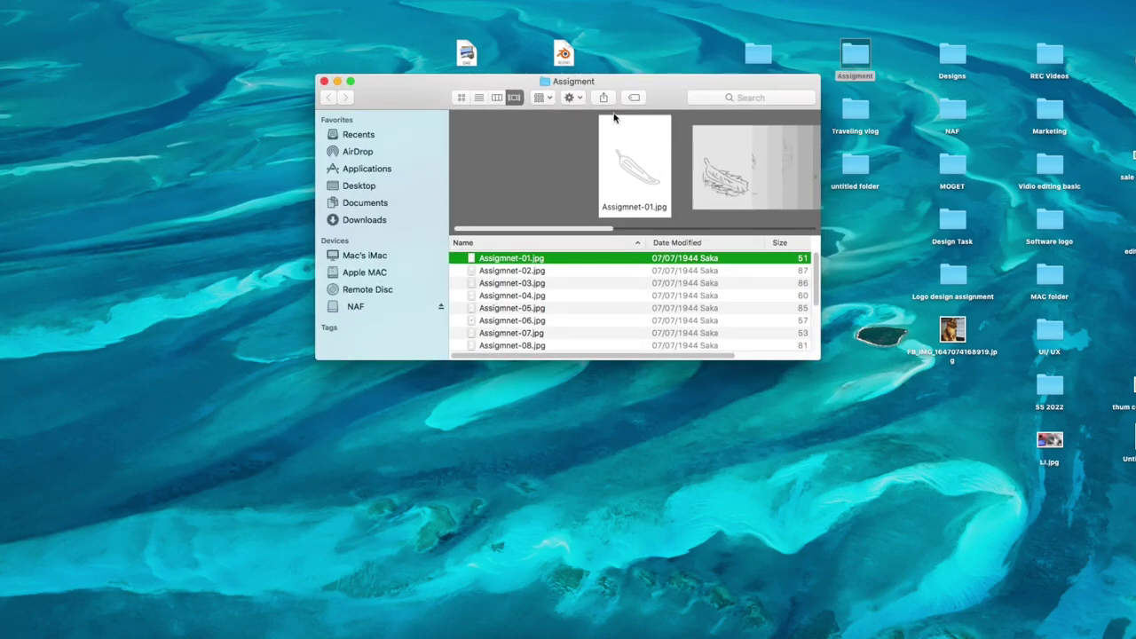
drag(635, 78, 470, 54)
drag(656, 338, 756, 495)
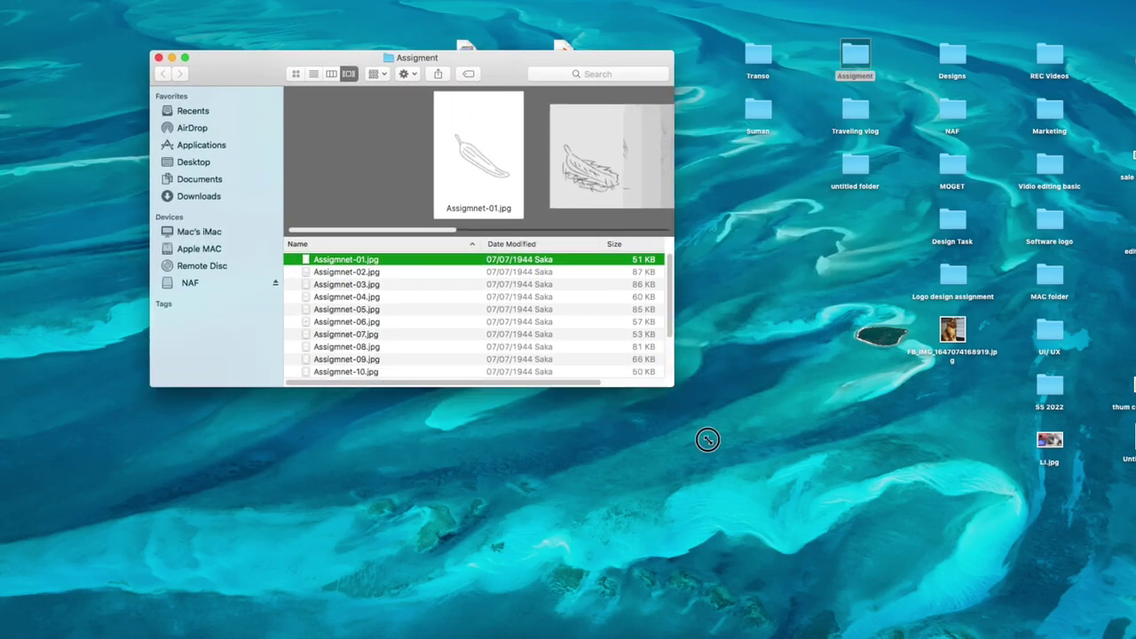
In column view, go through Summer sell's Design folder to preview Collages card design.jpg.
click(331, 74)
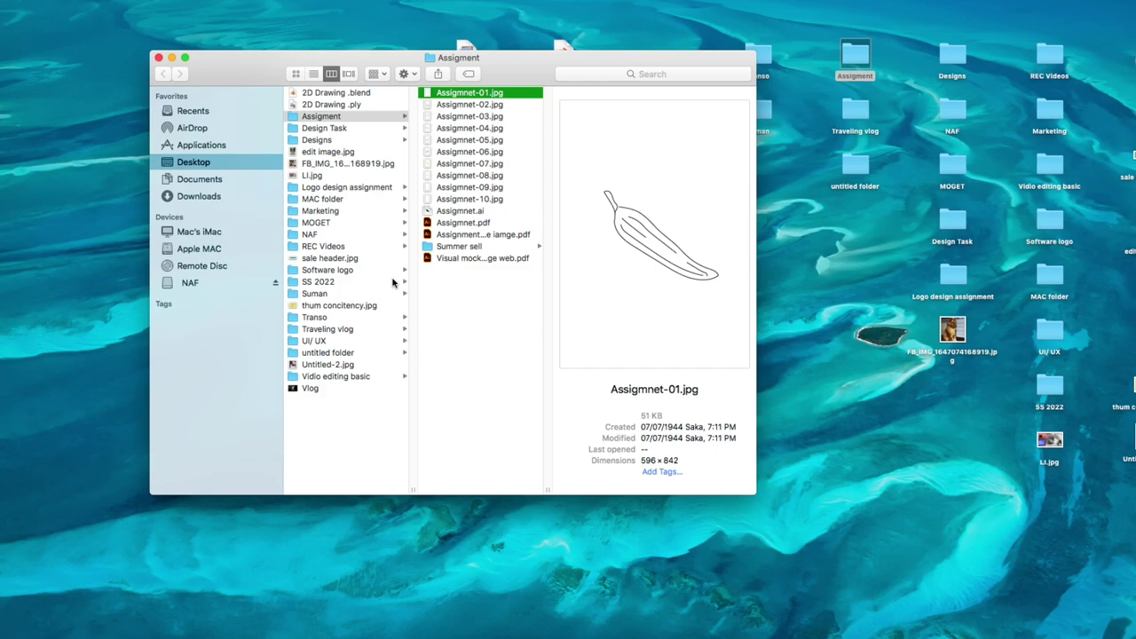
click(452, 246)
drag(533, 68, 404, 37)
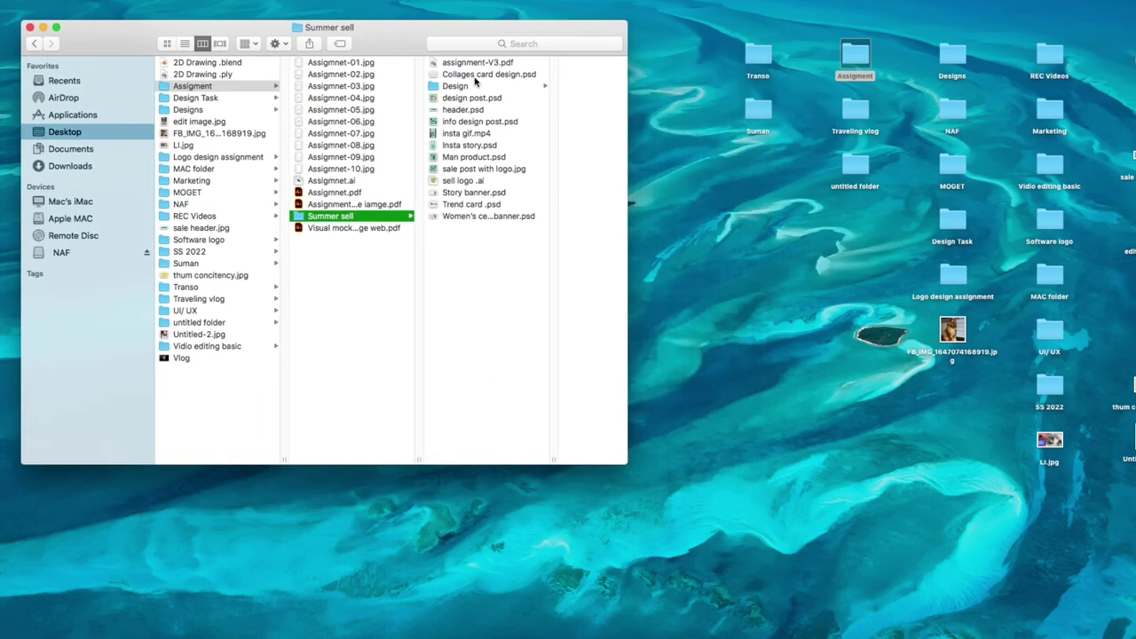
drag(630, 437, 1120, 613)
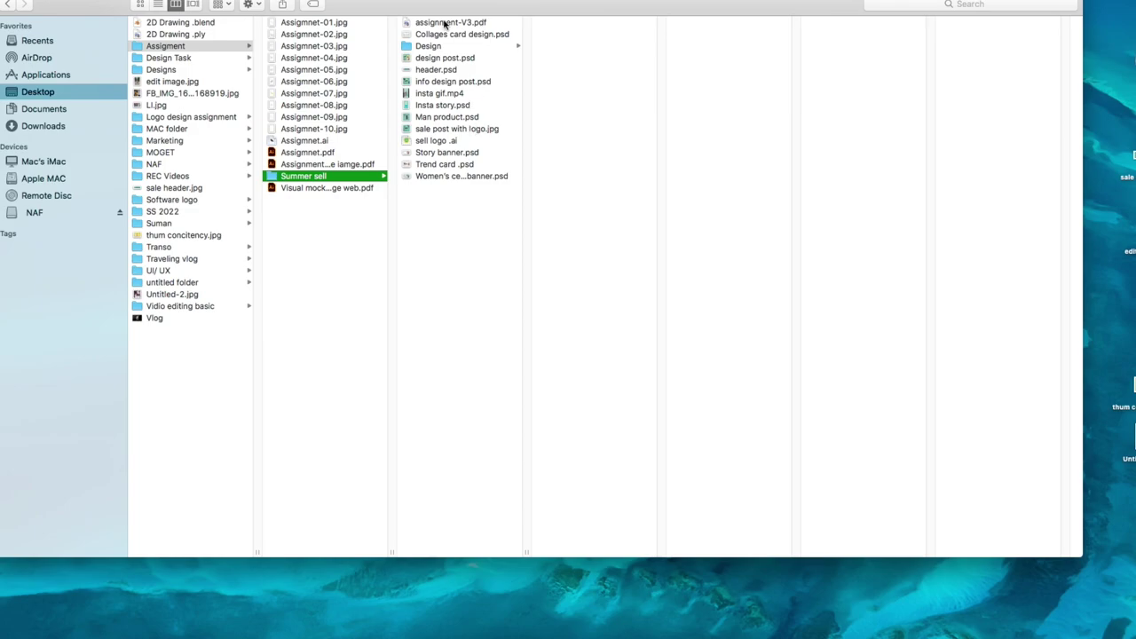
click(446, 26)
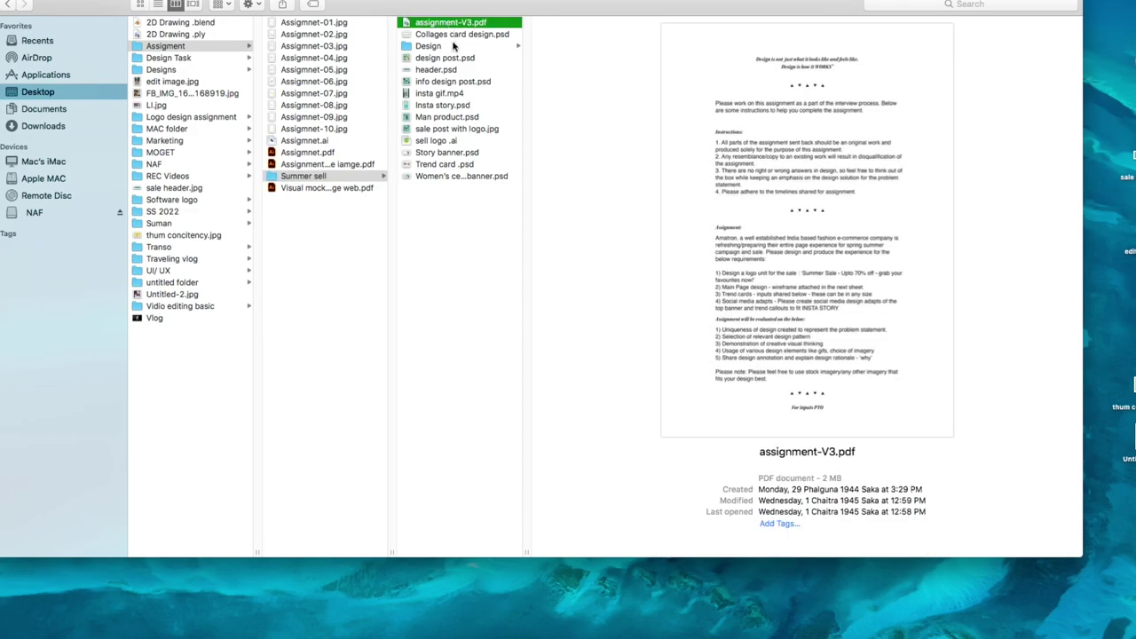
click(453, 46)
click(564, 23)
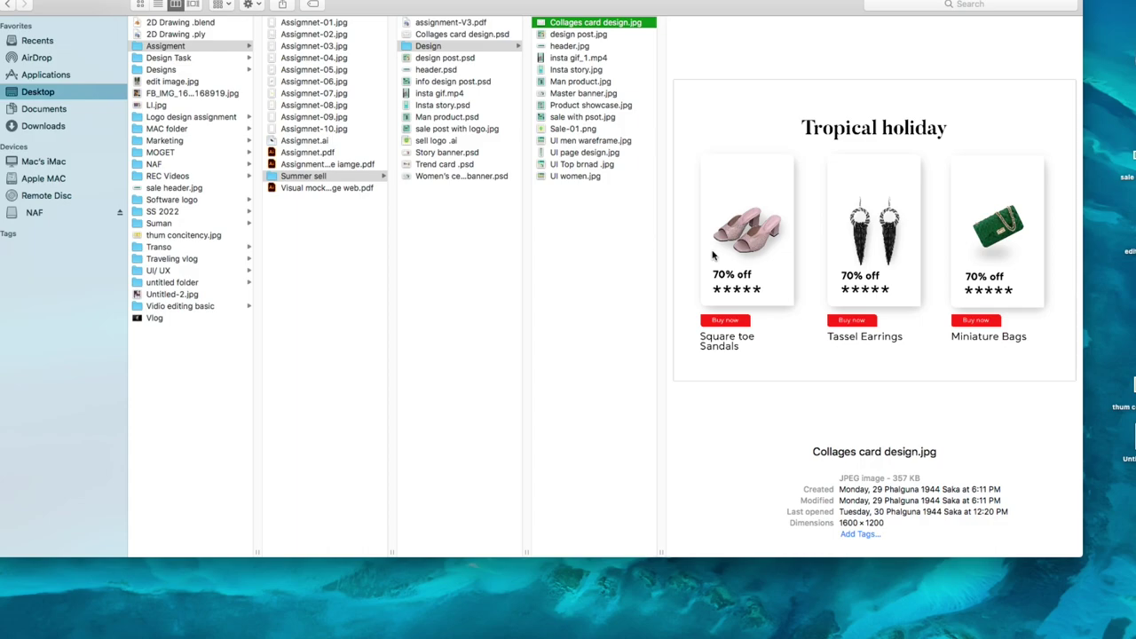
Preview design post.jpg, header.jpg and Insta story.jpg, and briefly open sale header.jpg.
click(564, 36)
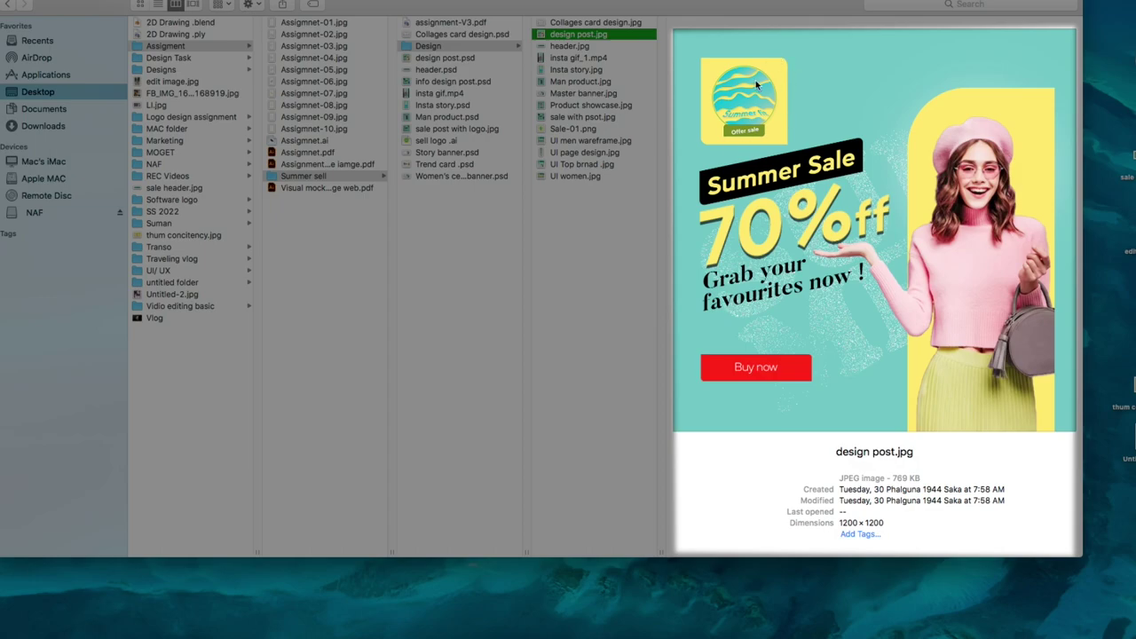
click(569, 46)
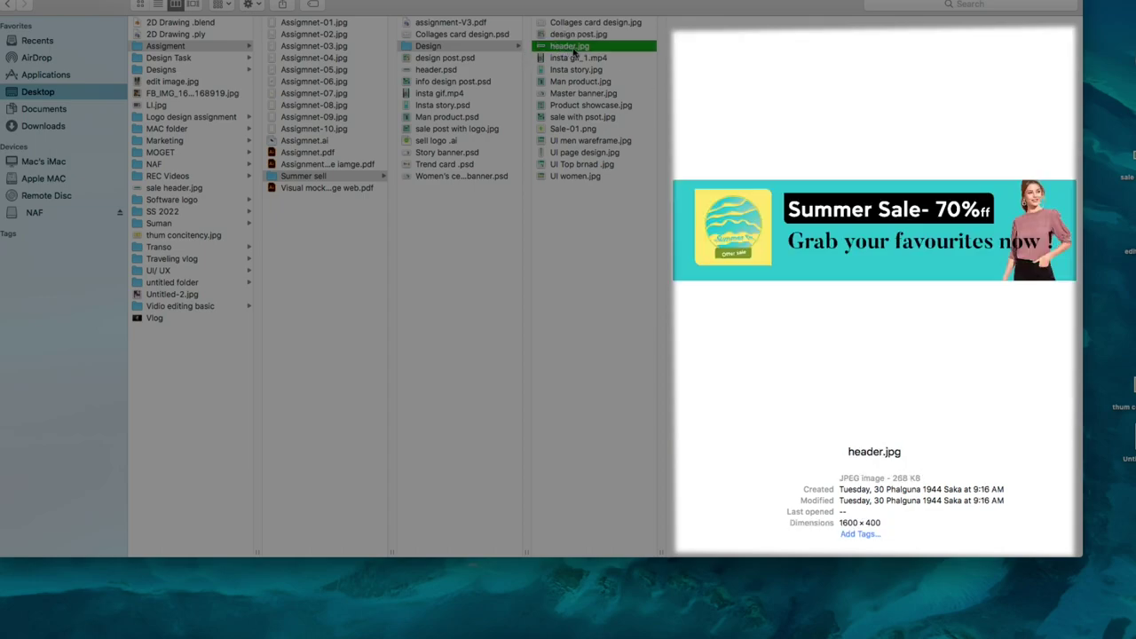
click(559, 59)
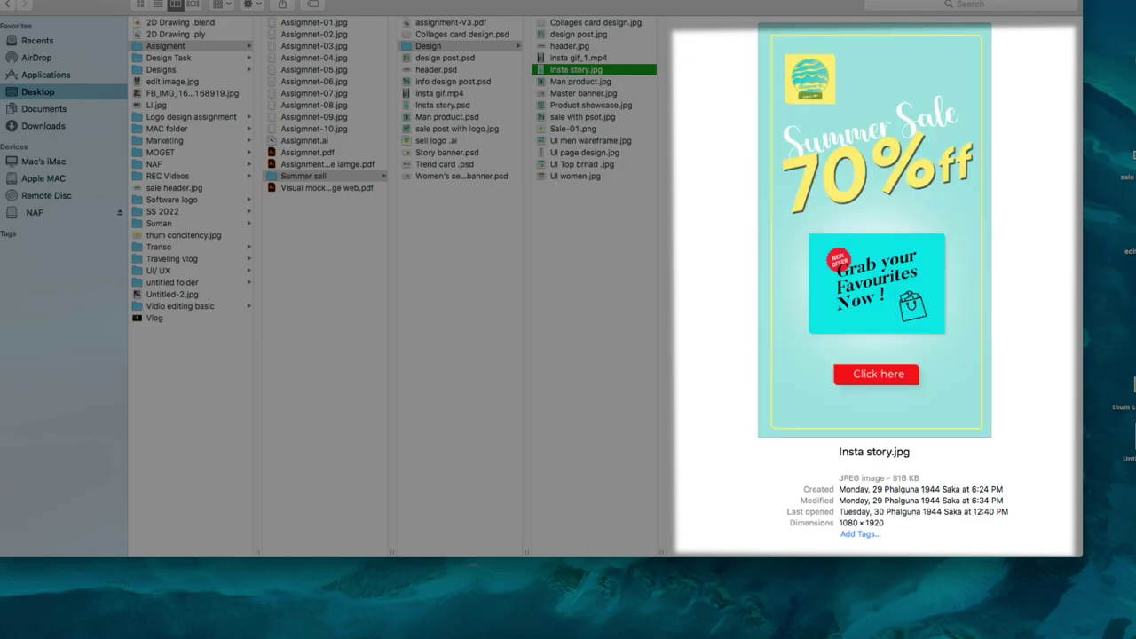
double_click(1125, 176)
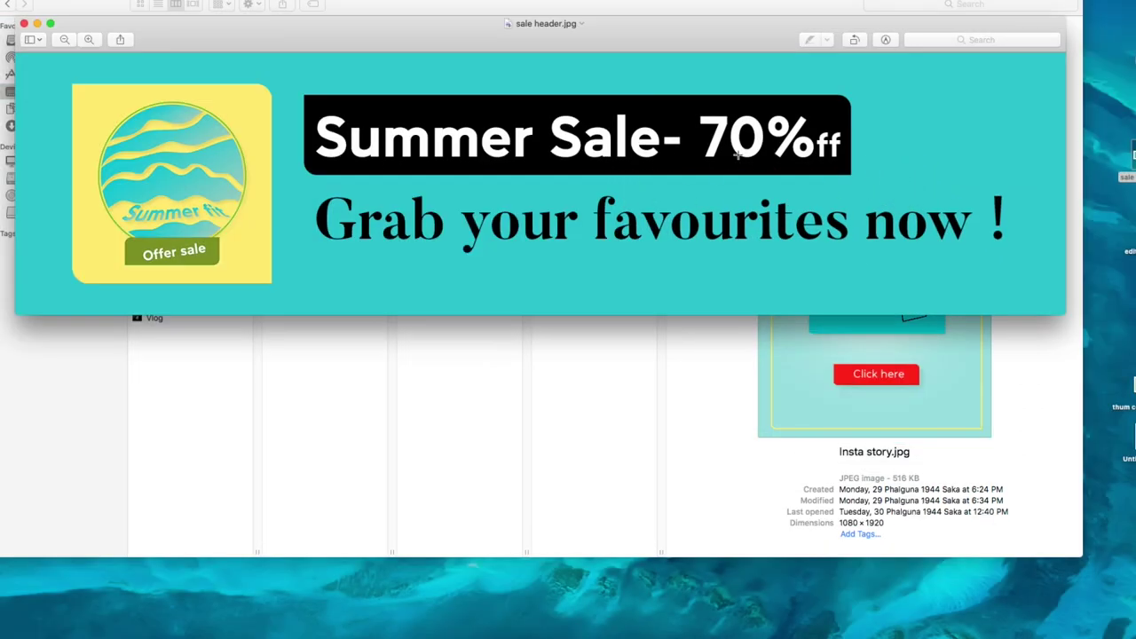
click(24, 23)
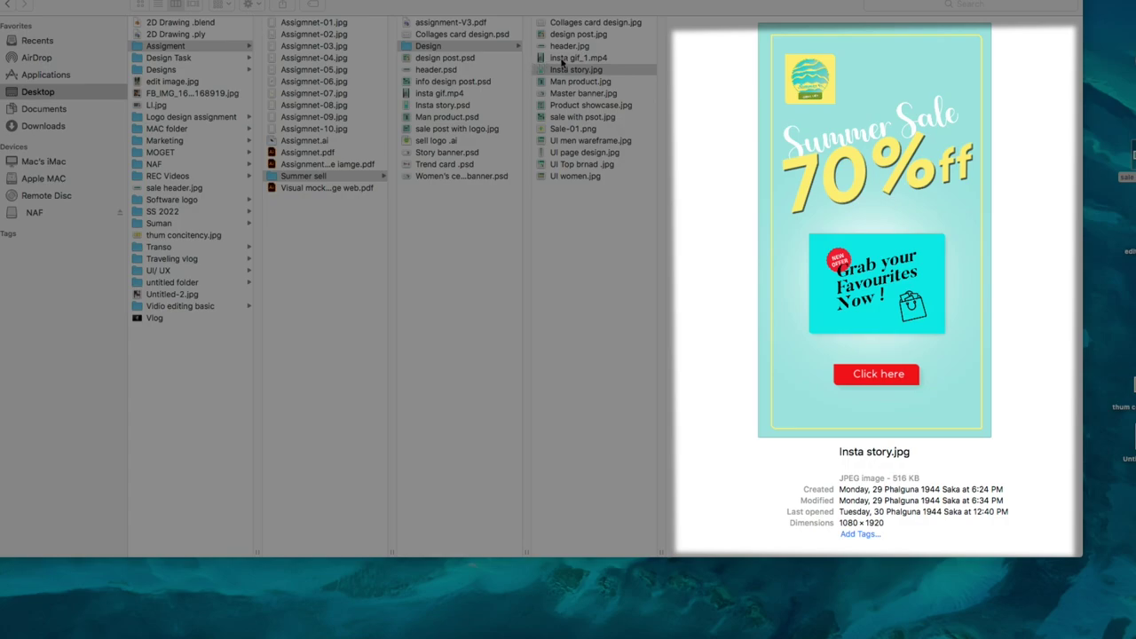
Revisit header.jpg and Insta story.jpg, then preview the Man product.jpg 40% off poster.
click(569, 46)
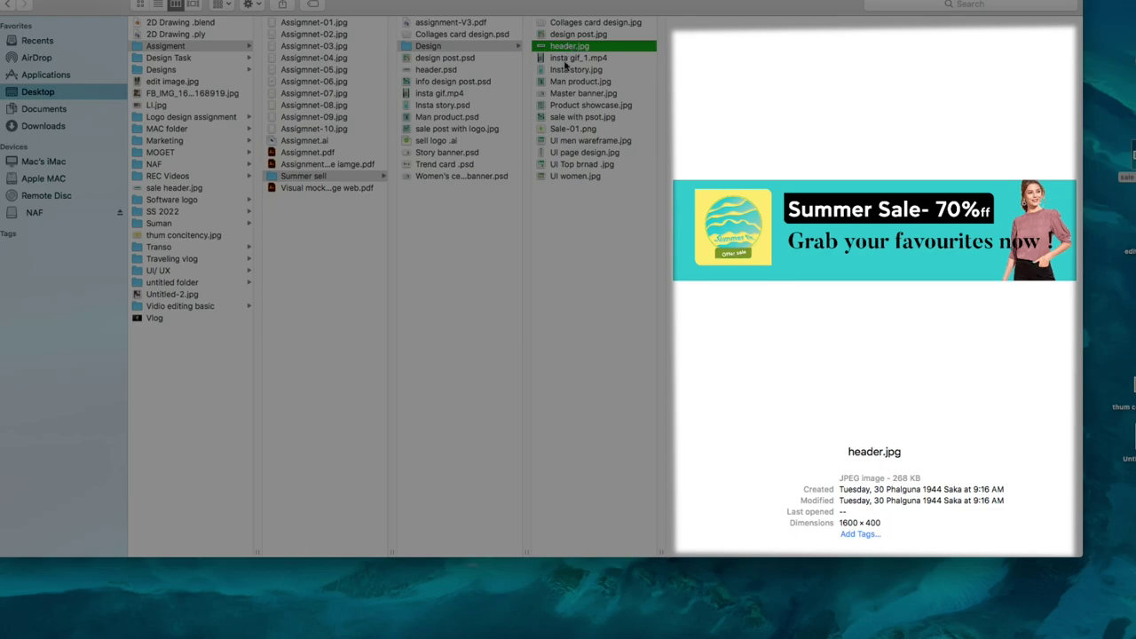
click(569, 70)
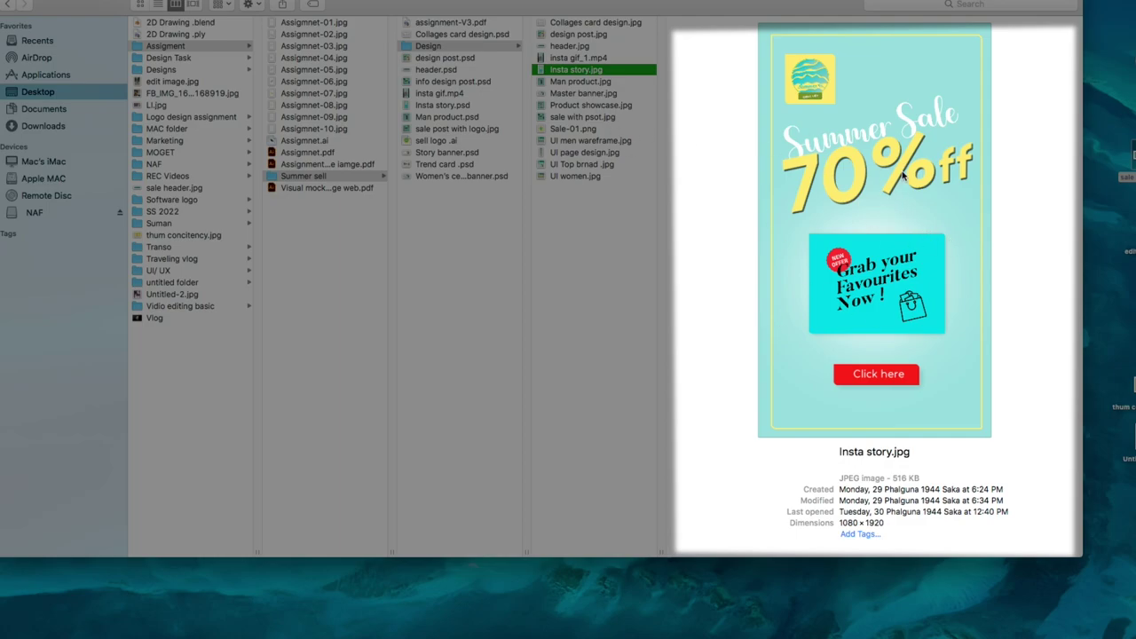
click(604, 85)
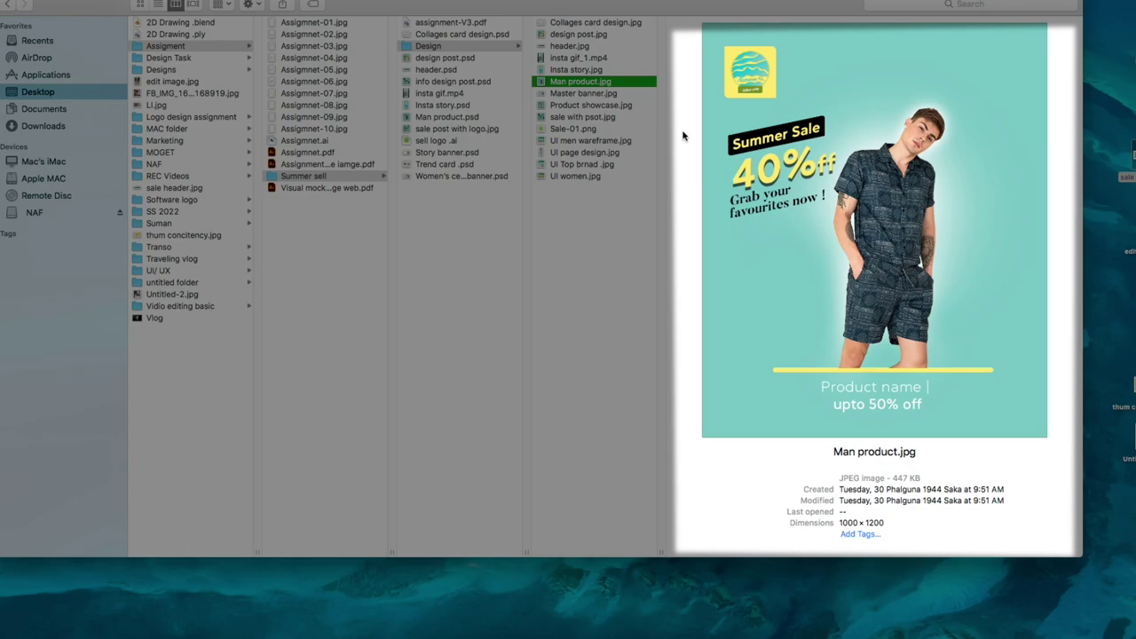
Preview Master banner.jpg, Product showcase.jpg, sale with psot.jpg, Sale-01.png and UI men wareframe.jpg.
click(593, 94)
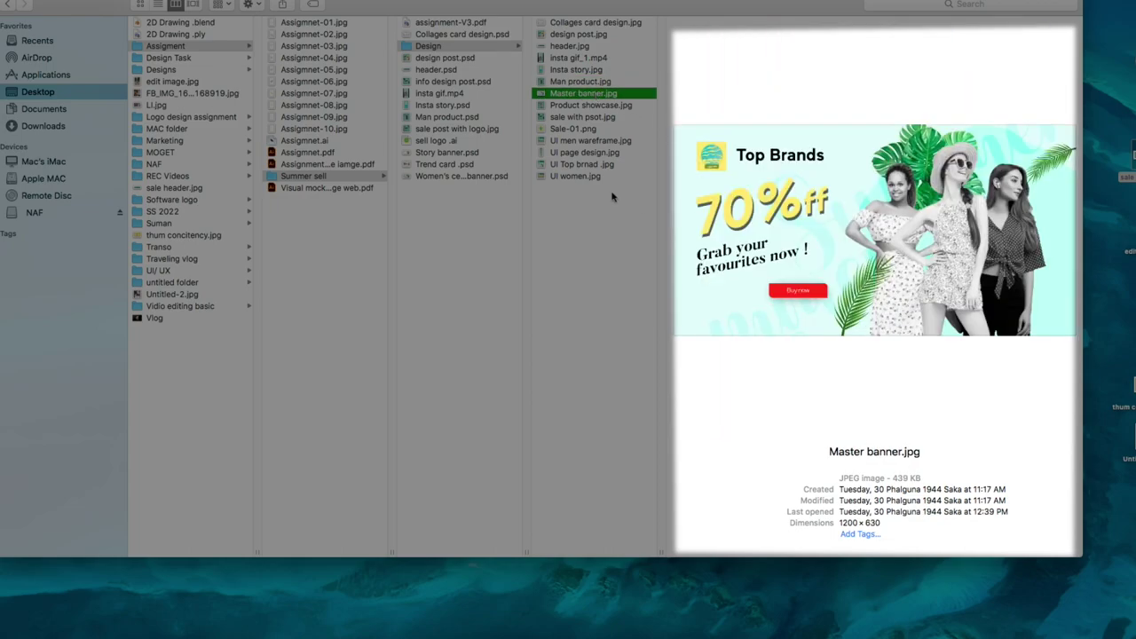
click(586, 108)
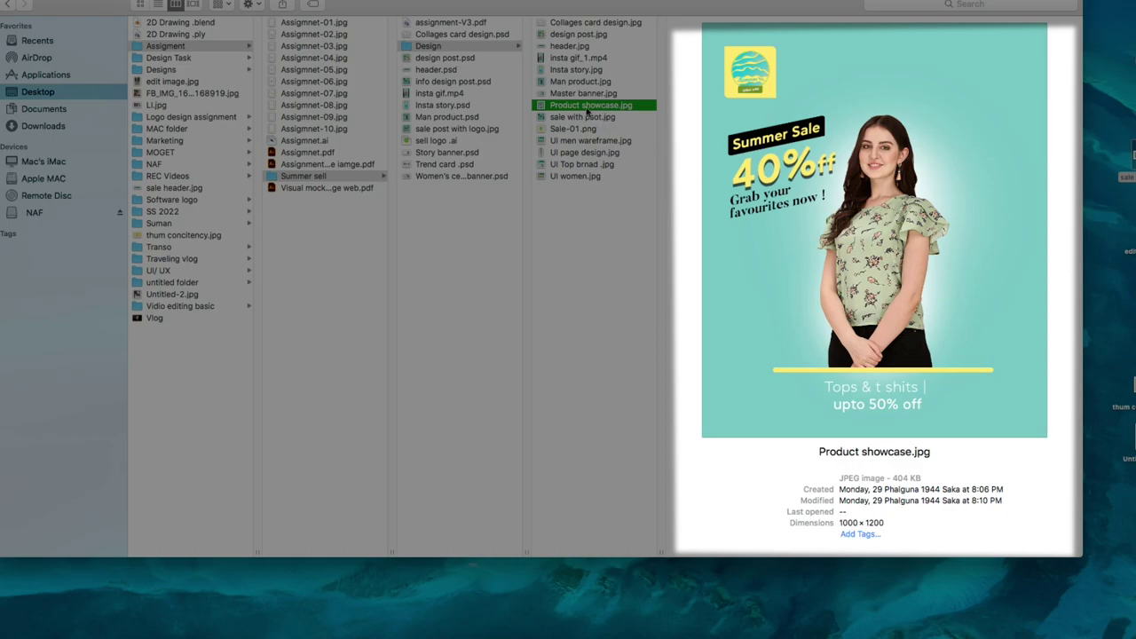
click(586, 117)
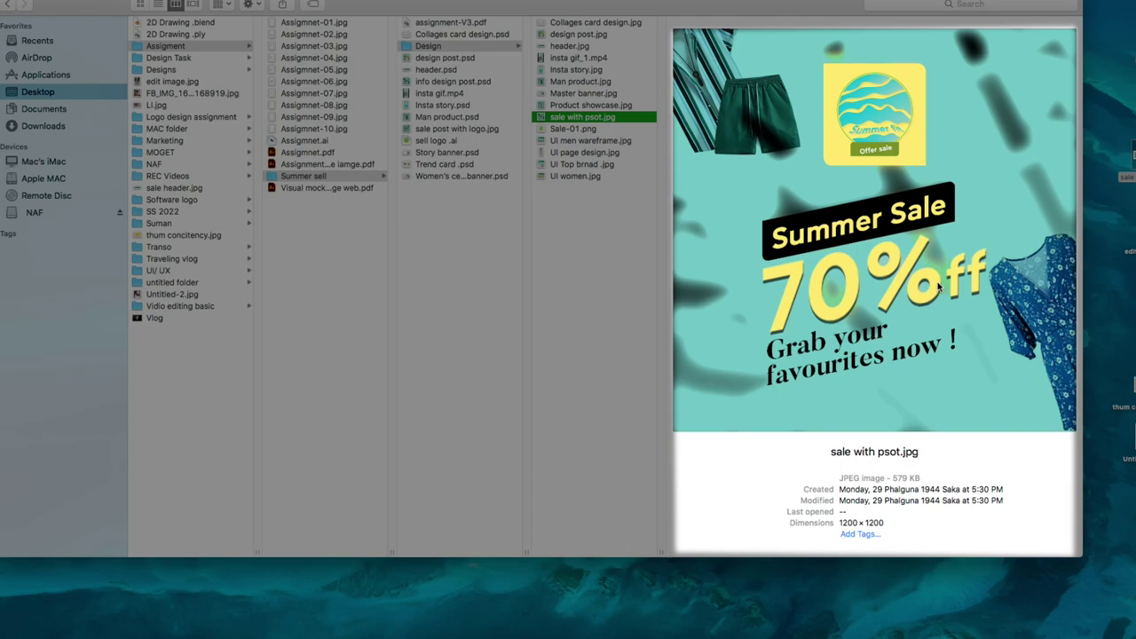
click(575, 131)
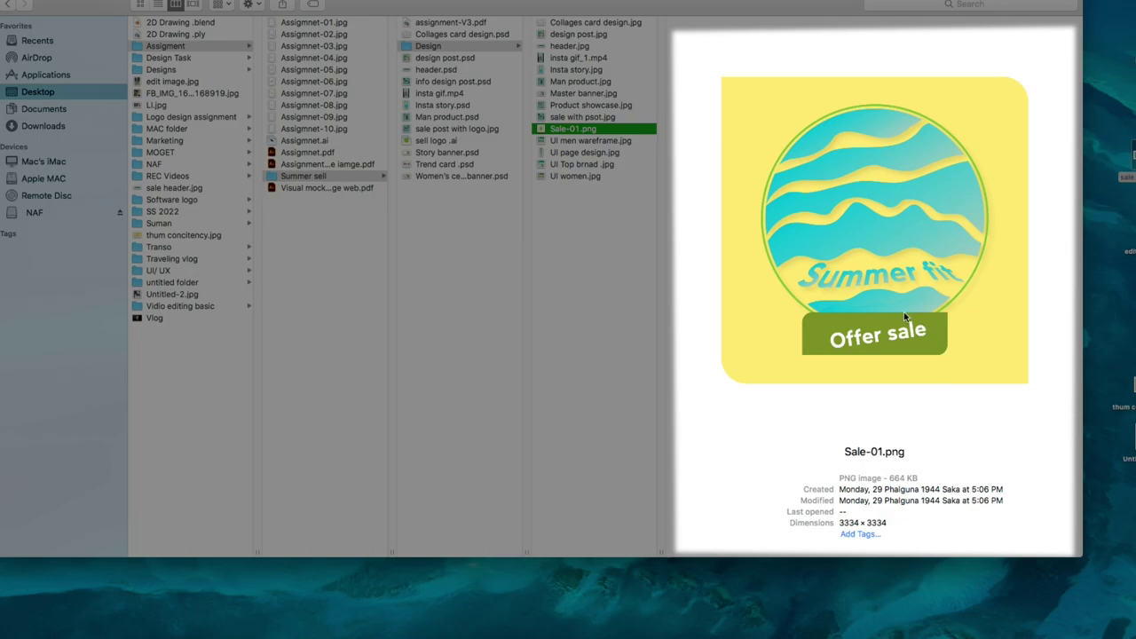
click(585, 142)
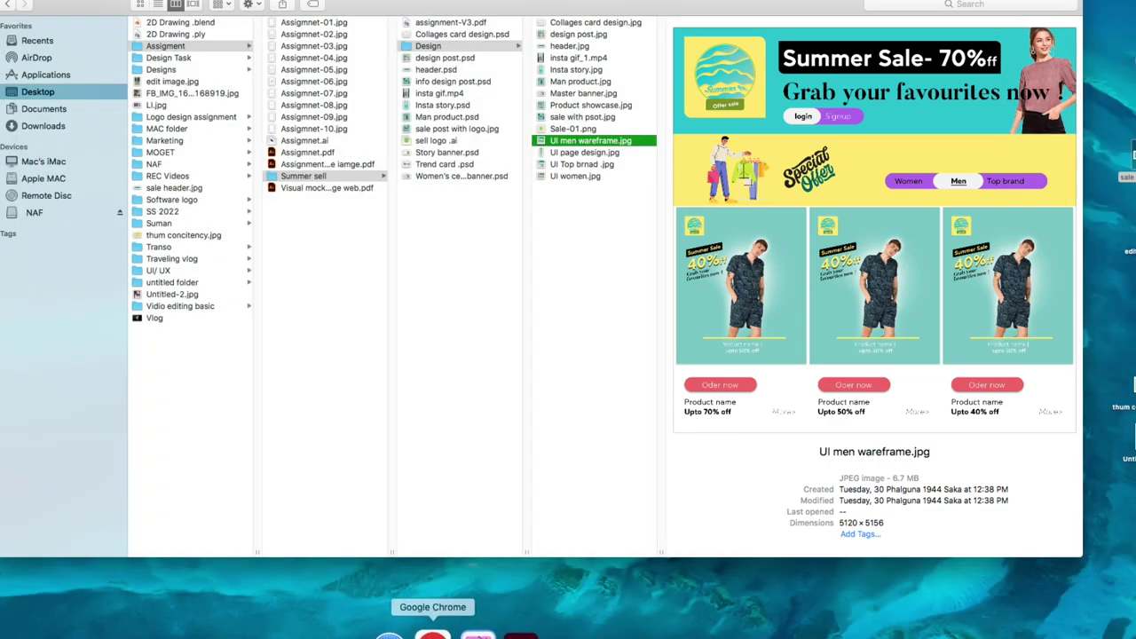
Ask ChatGPT 'How to create better product ui for summer sale in 200 words'.
click(432, 634)
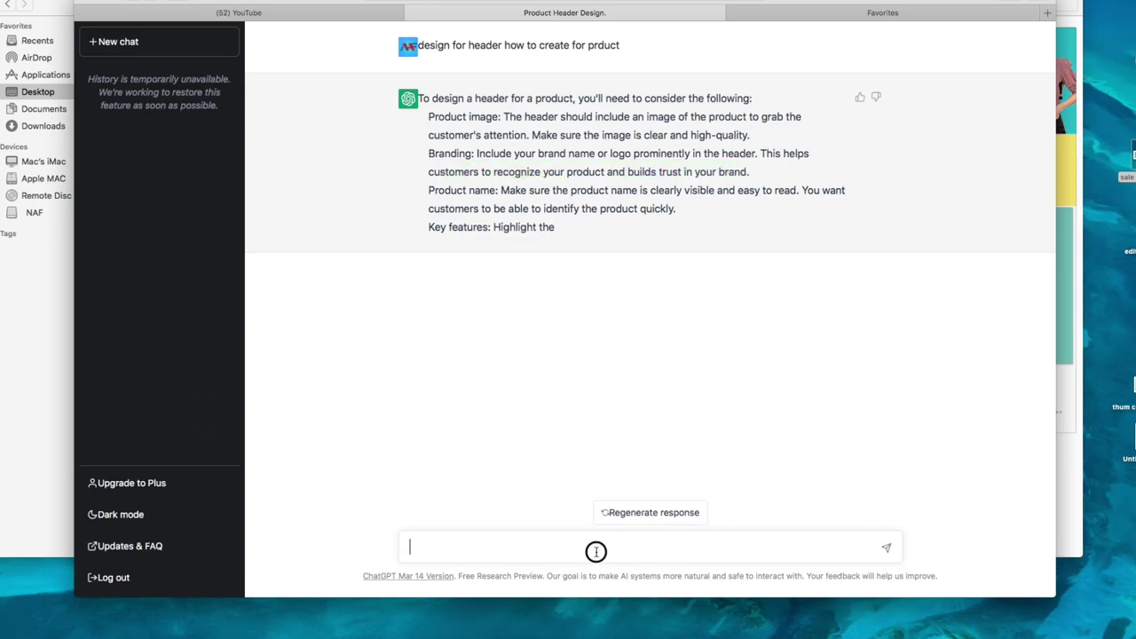
text(how t)
text(o)
key(BackSpace)
key(BackSpace)
key(BackSpace)
key(BackSpace)
key(BackSpace)
key(BackSpace)
text(Sho)
text(uld I)
key(BackSpace)
key(BackSpace)
key(BackSpace)
key(BackSpace)
key(BackSpace)
key(BackSpace)
text(How to )
text(create)
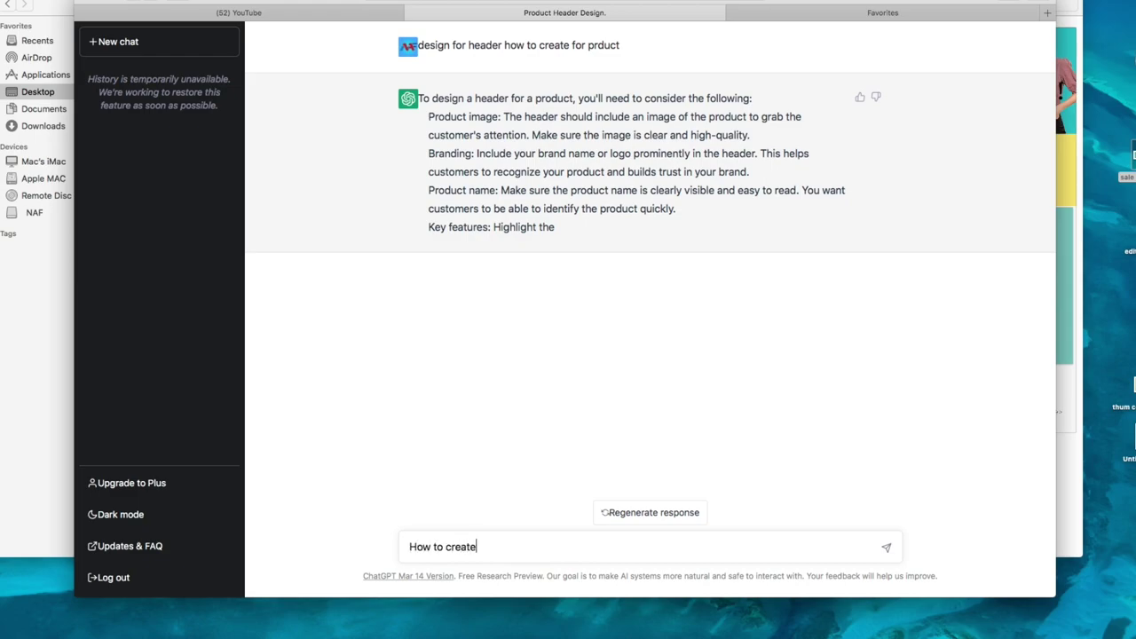
text( better )
text(produ)
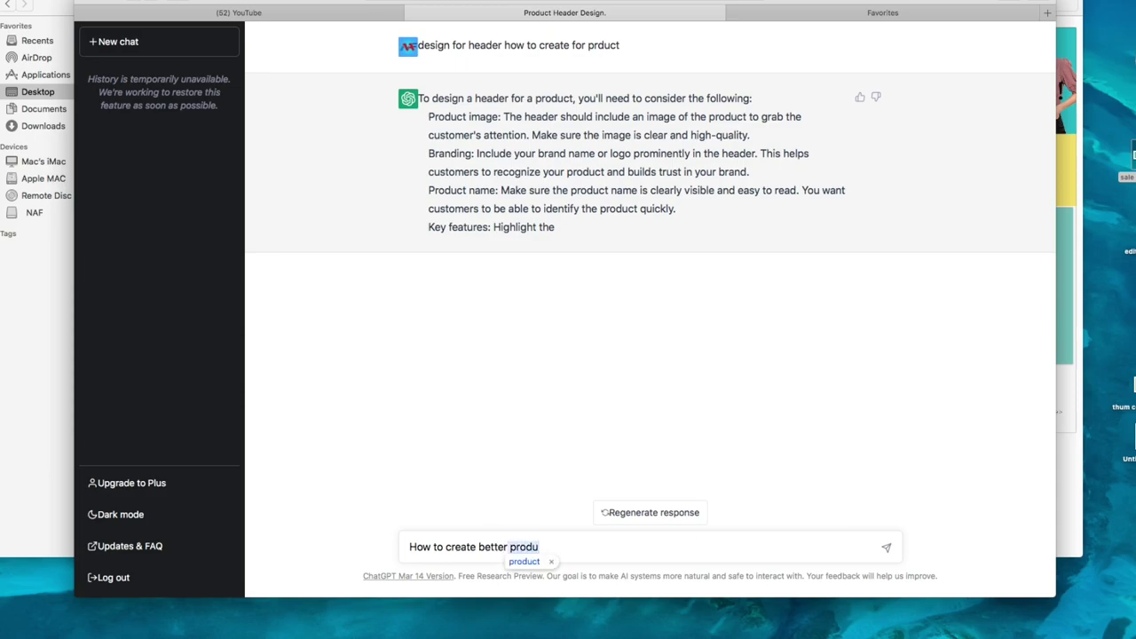
text(ct)
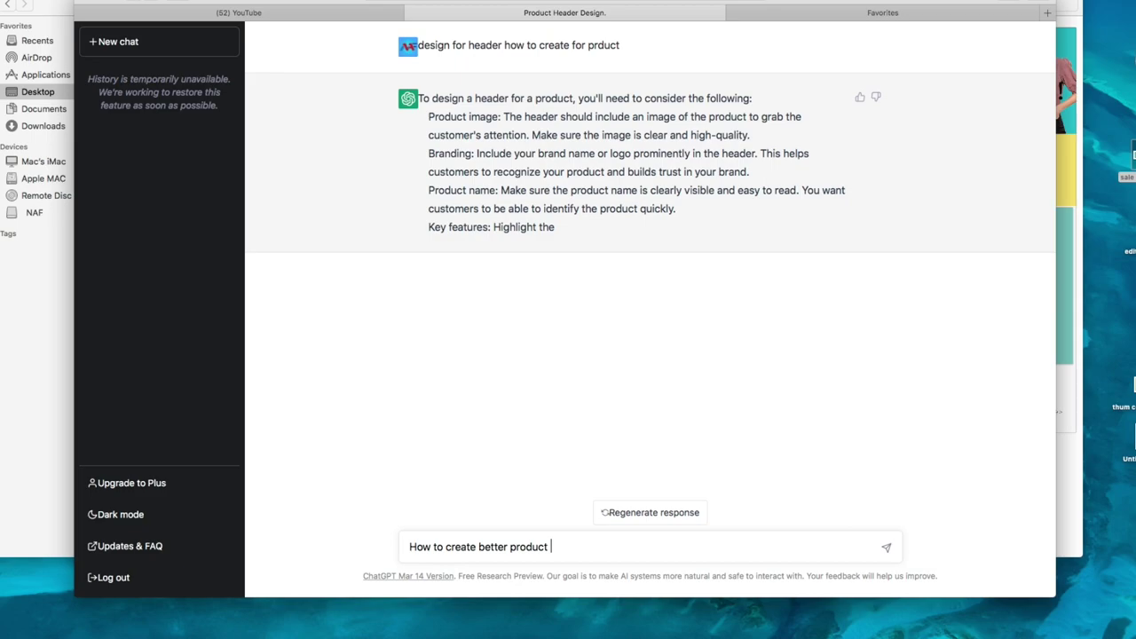
text( ui )
text(for )
text(summer s)
text(ale in )
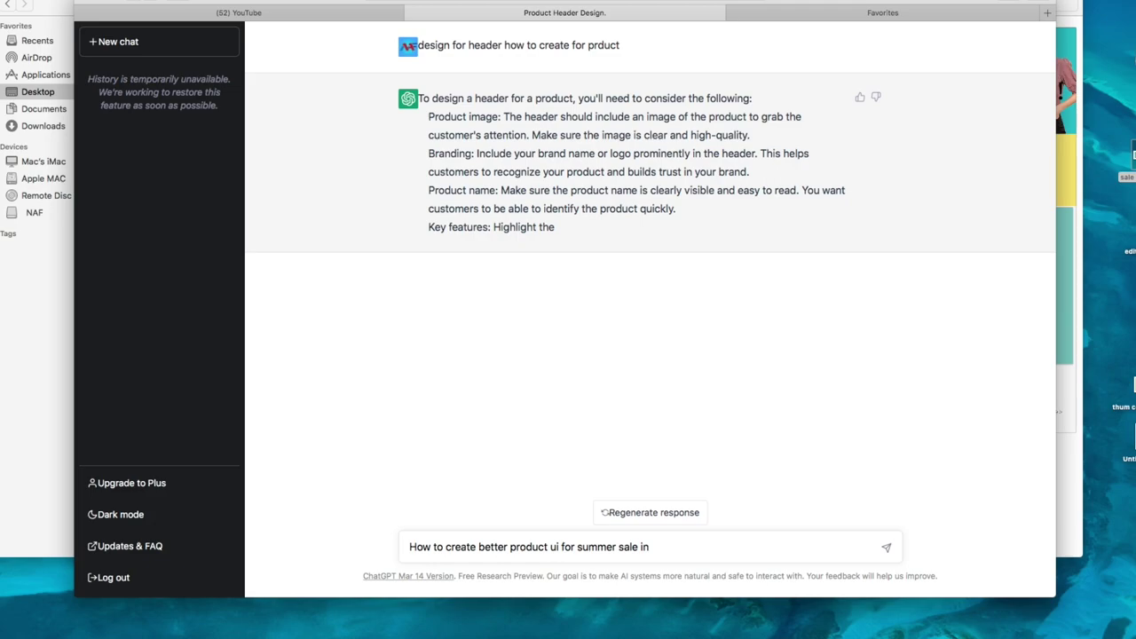
text(200 )
text(words)
key(Return)
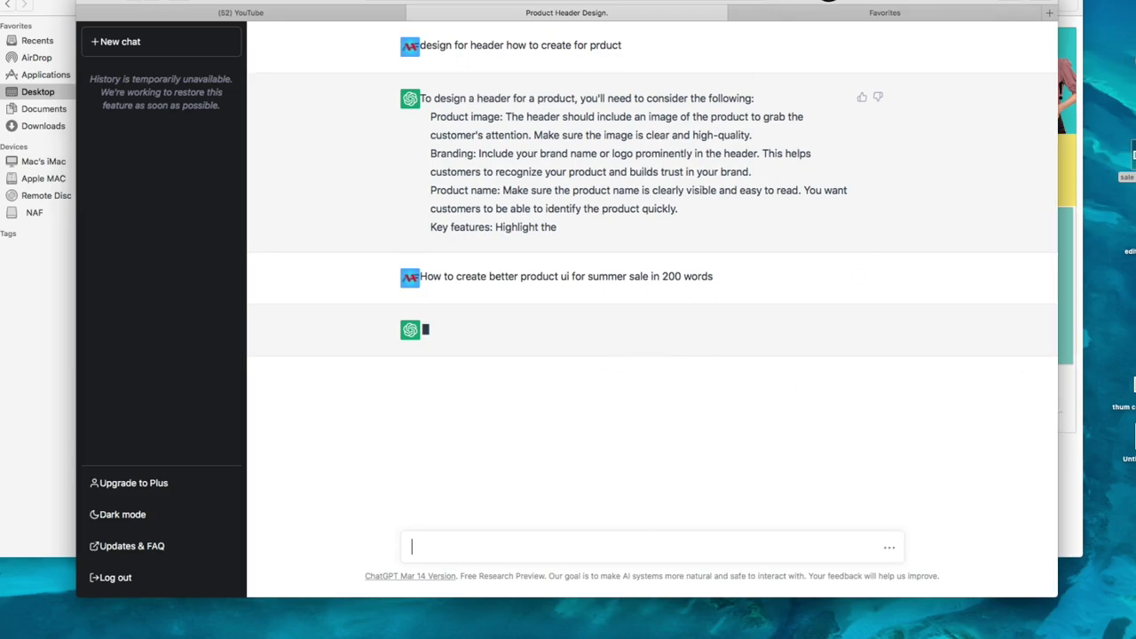
Read the start of the reply, highlighting the Highlight the sale tip.
drag(779, 7, 791, 7)
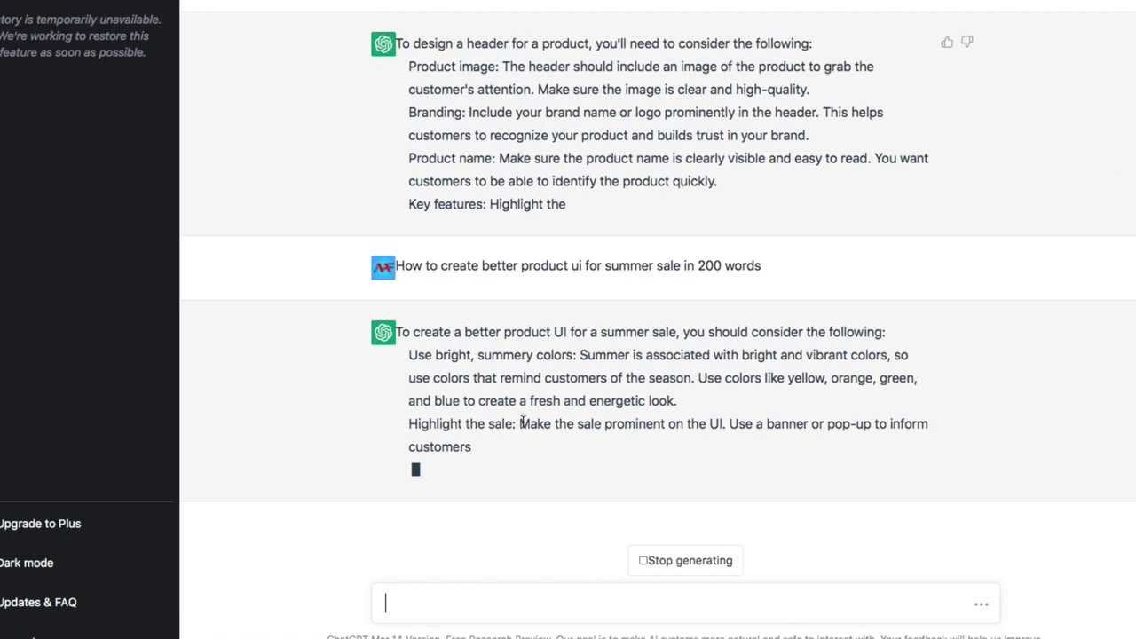
drag(523, 424, 645, 424)
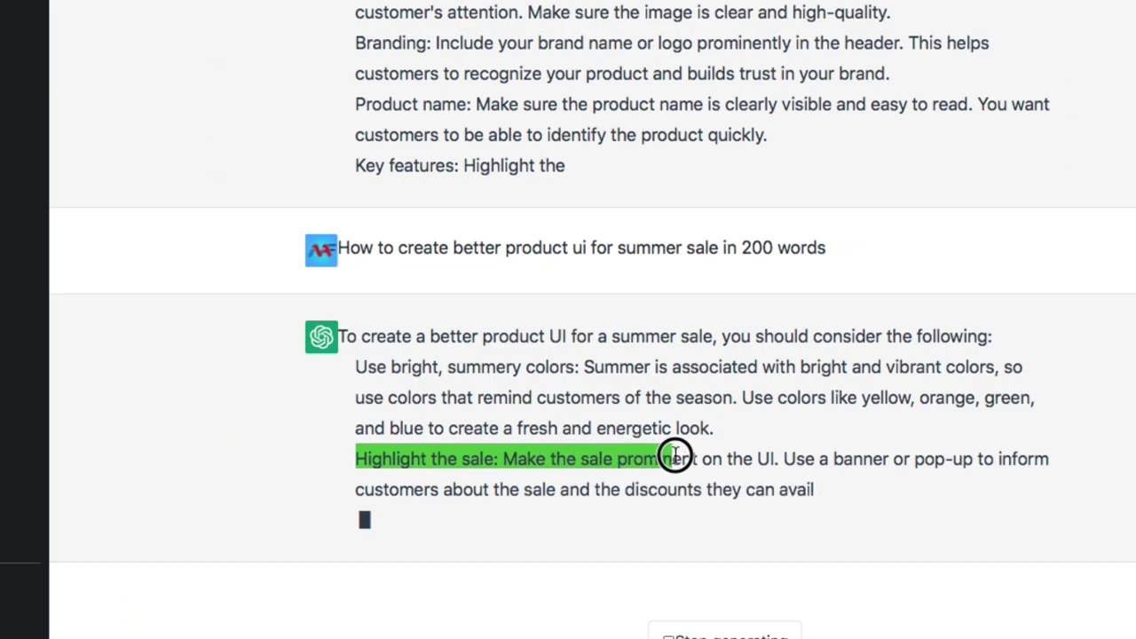
drag(674, 455, 777, 457)
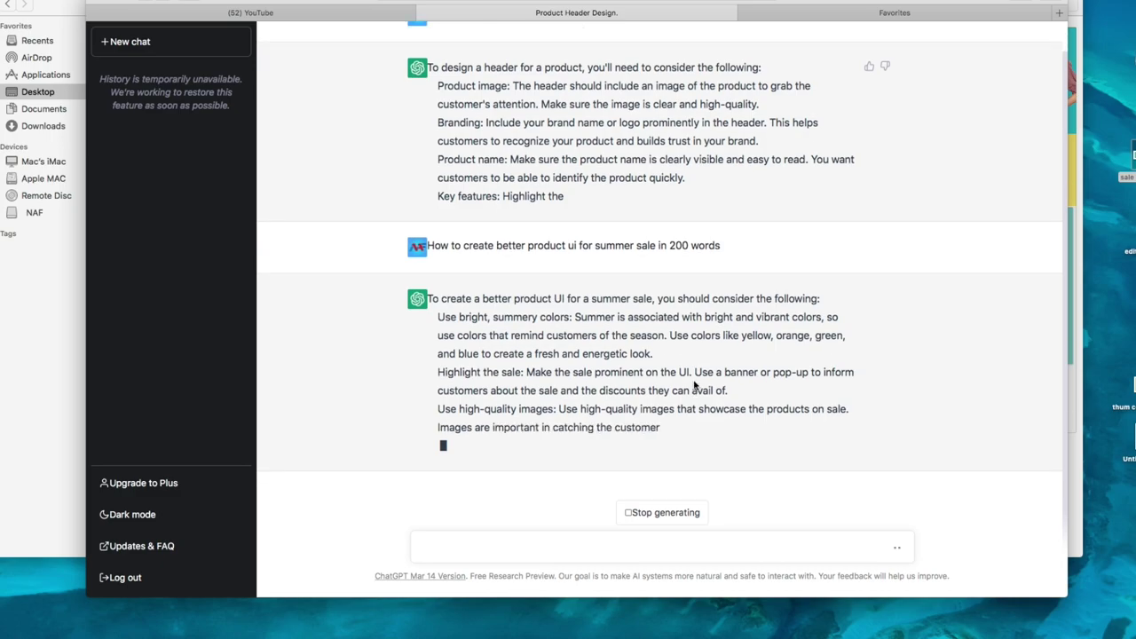
drag(695, 372, 855, 378)
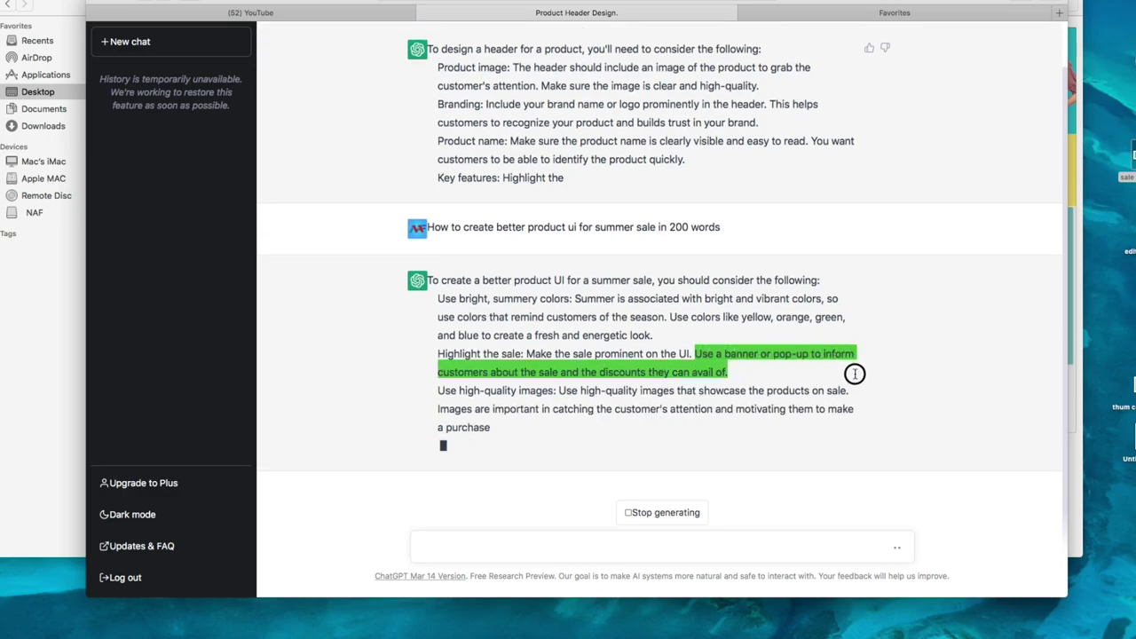
click(736, 360)
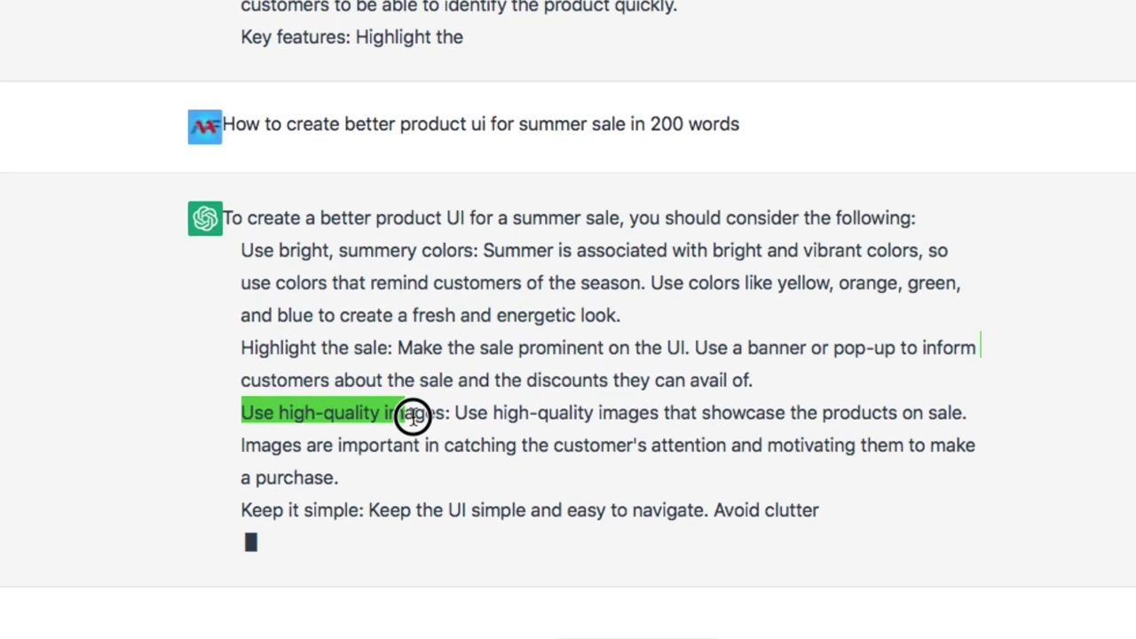
Highlight the high-quality images, social proof and mobile-friendly tips while reading on.
drag(439, 372, 550, 373)
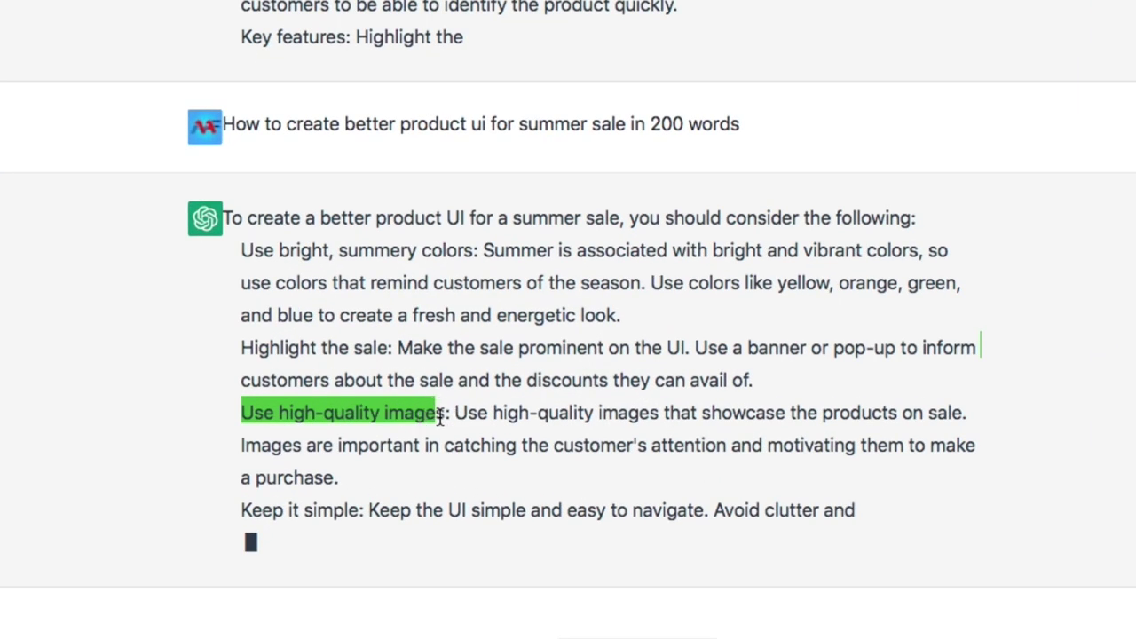
drag(458, 413, 932, 414)
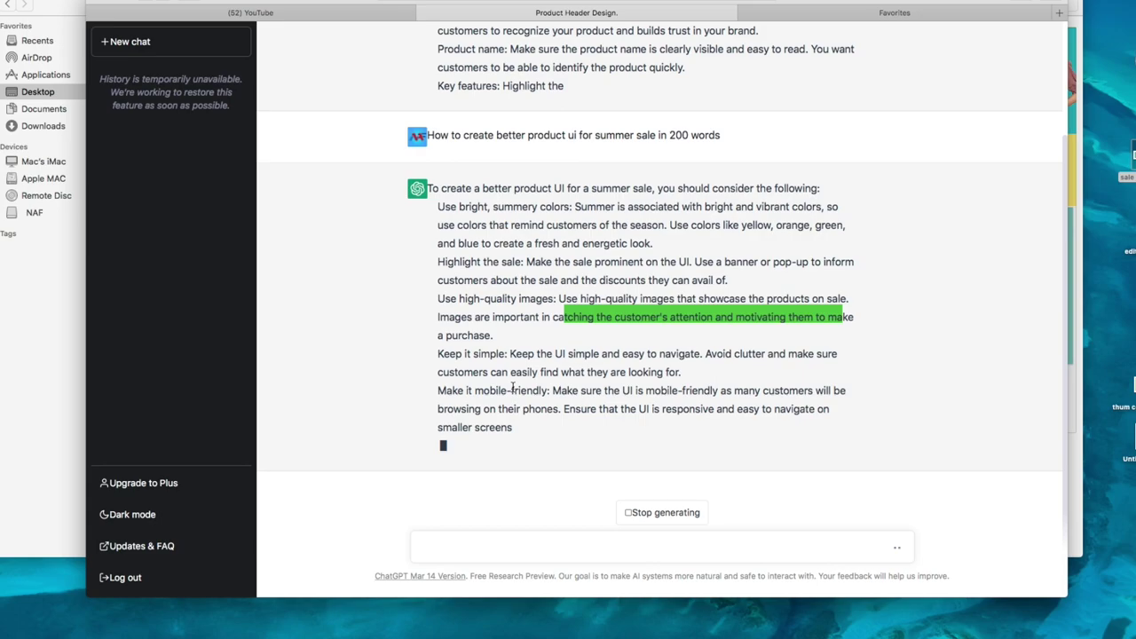
click(530, 347)
click(530, 315)
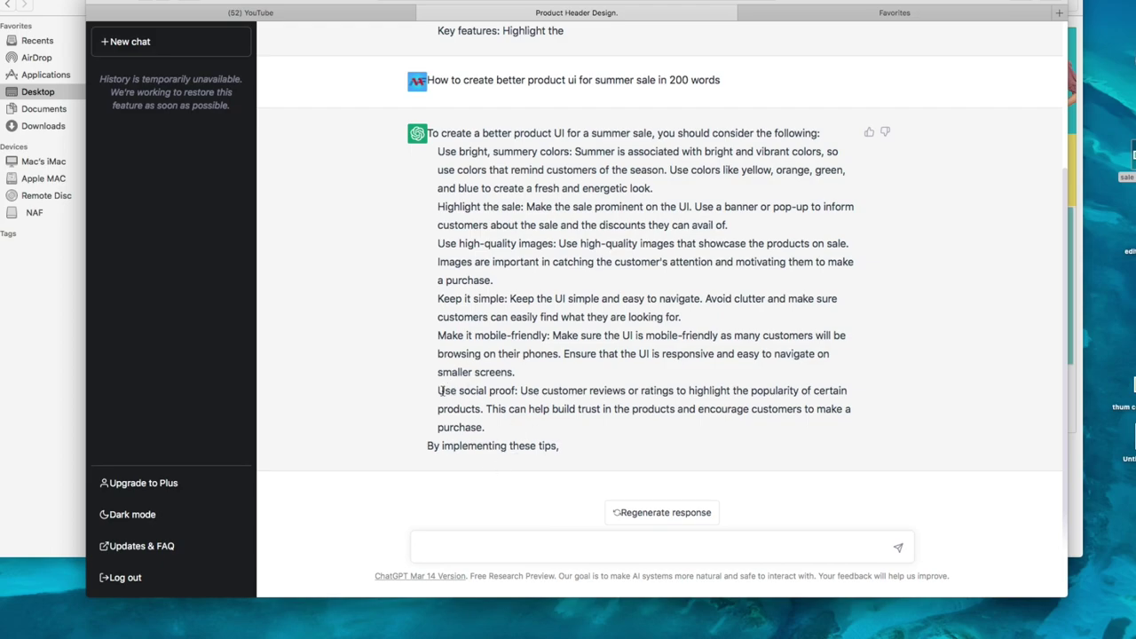
drag(436, 390, 515, 391)
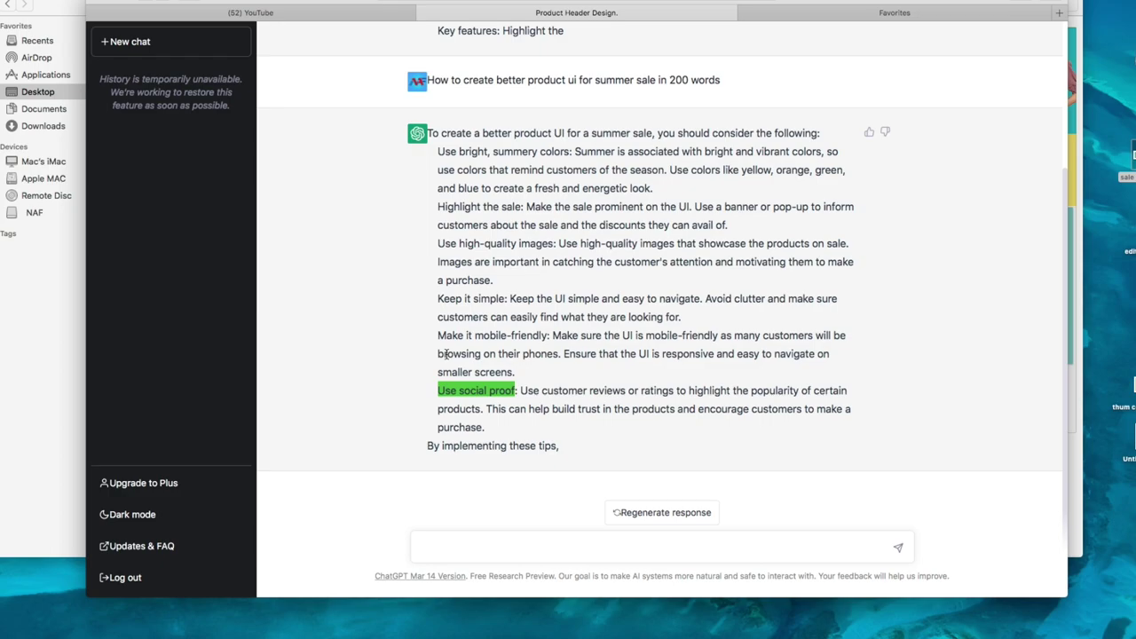
drag(439, 335, 548, 336)
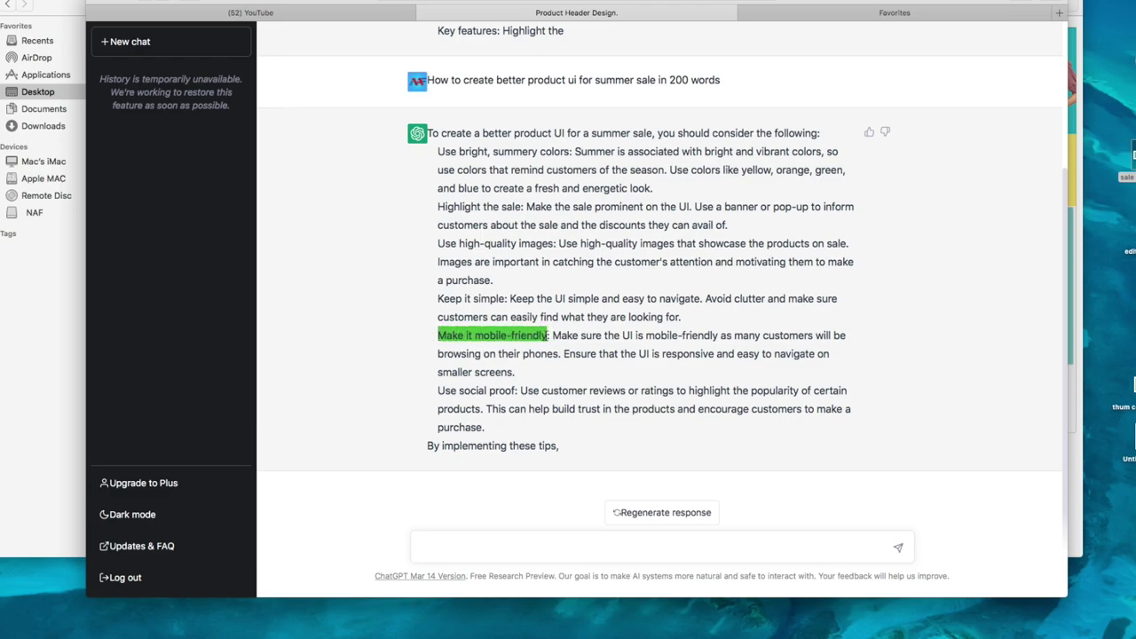
Preview insta gif_1.mp4, header.jpg and Insta story.jpg in the Summer sell story folder.
click(44, 297)
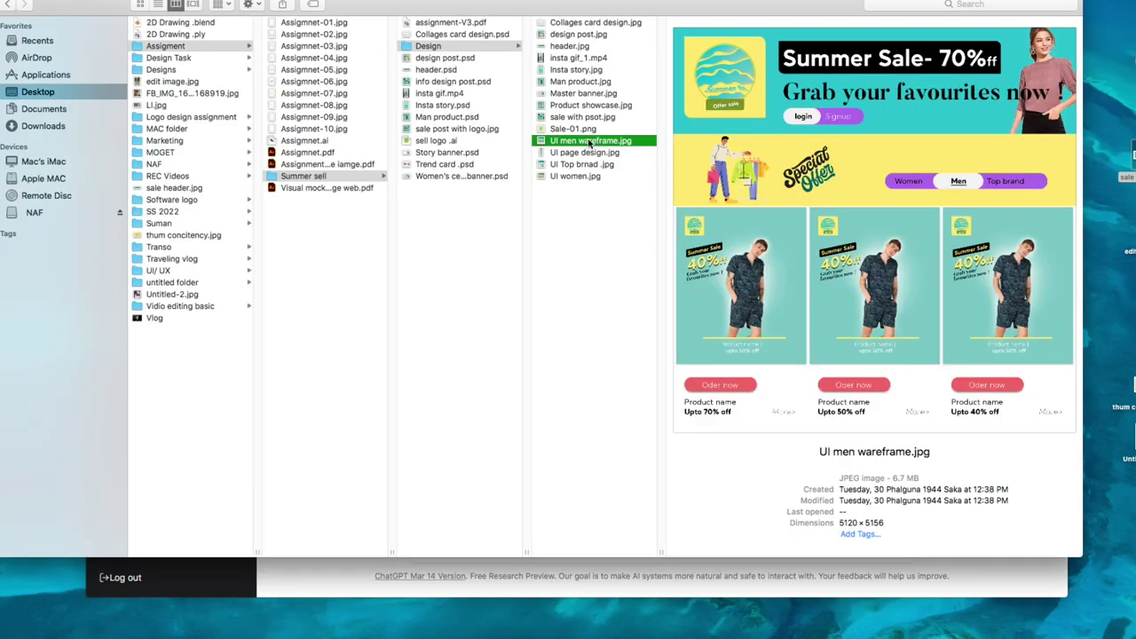
click(568, 59)
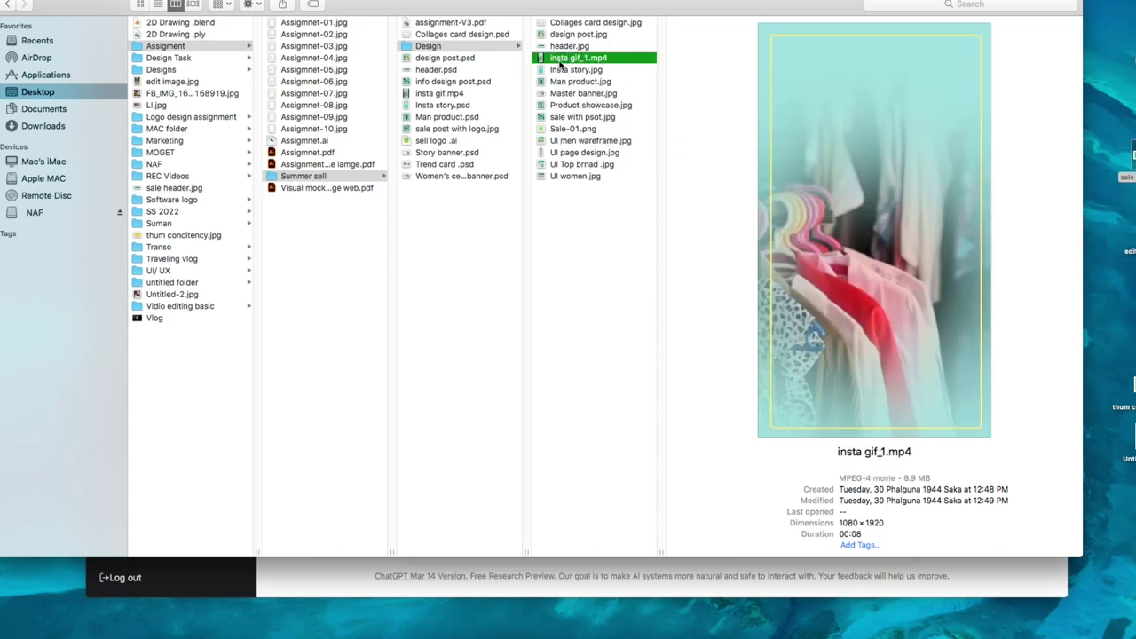
click(570, 46)
click(568, 70)
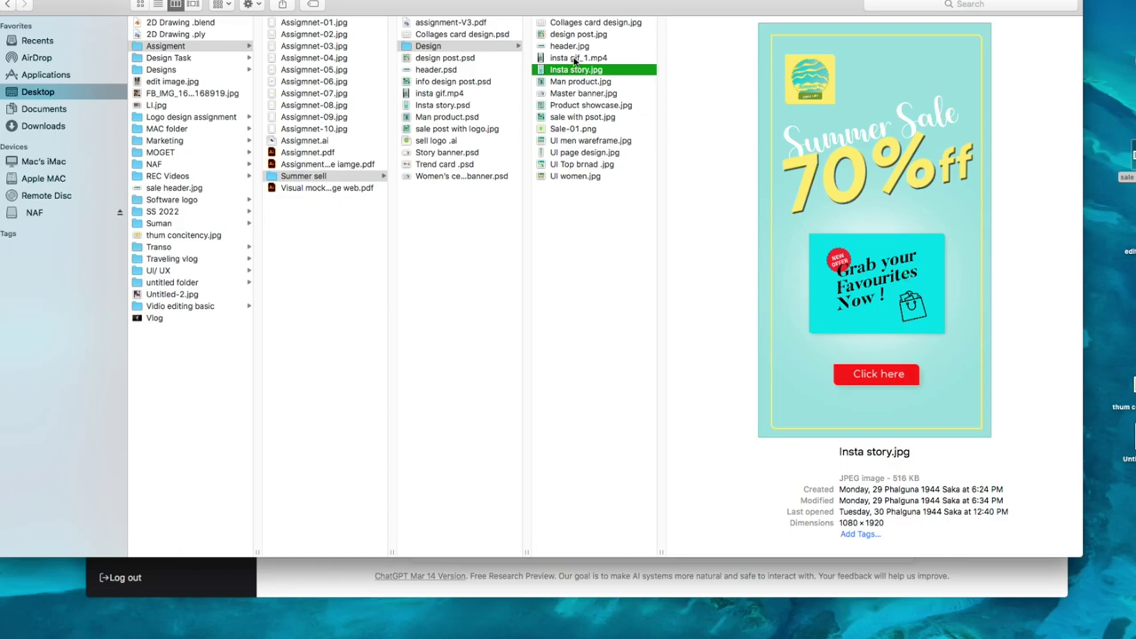
click(574, 59)
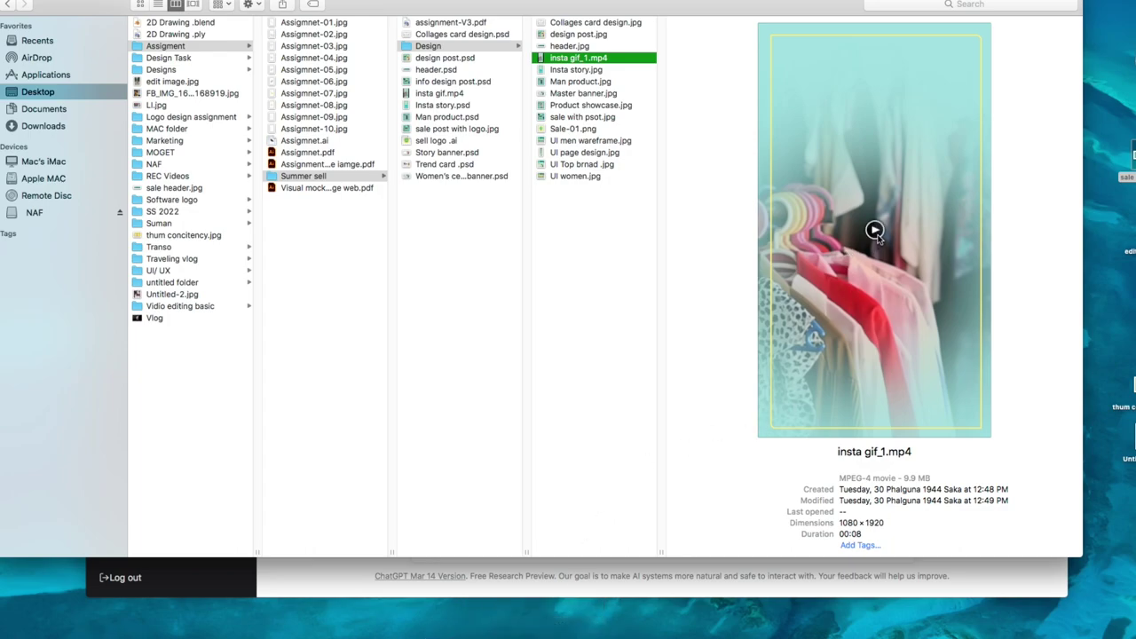
Play the insta gif_1.mp4 story video to its final frame, then hide Finder.
click(875, 233)
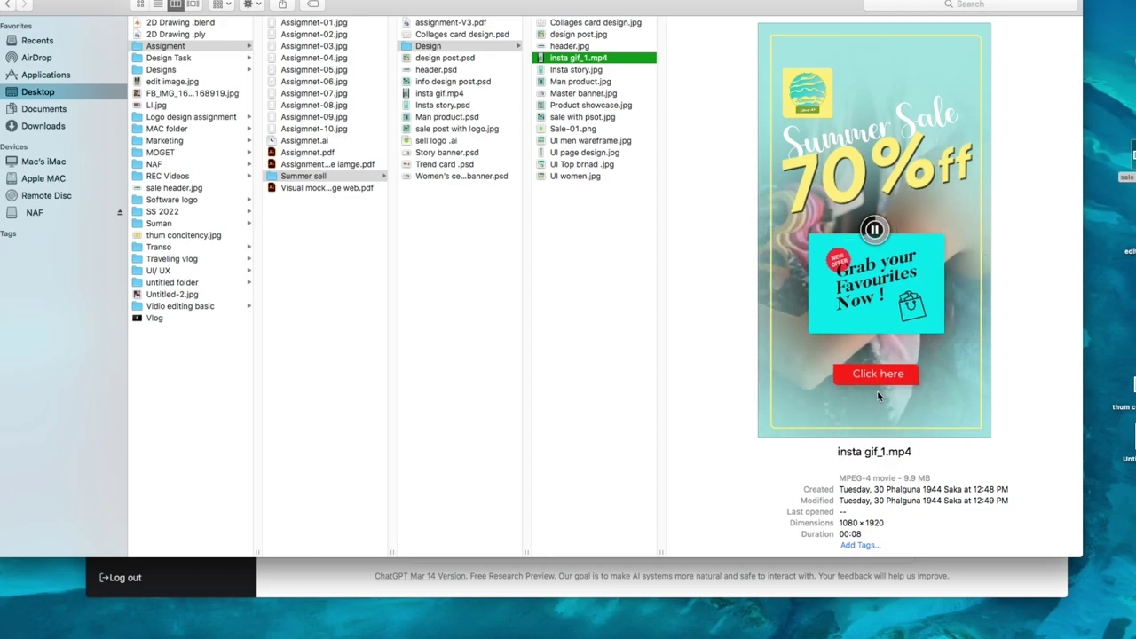
click(874, 230)
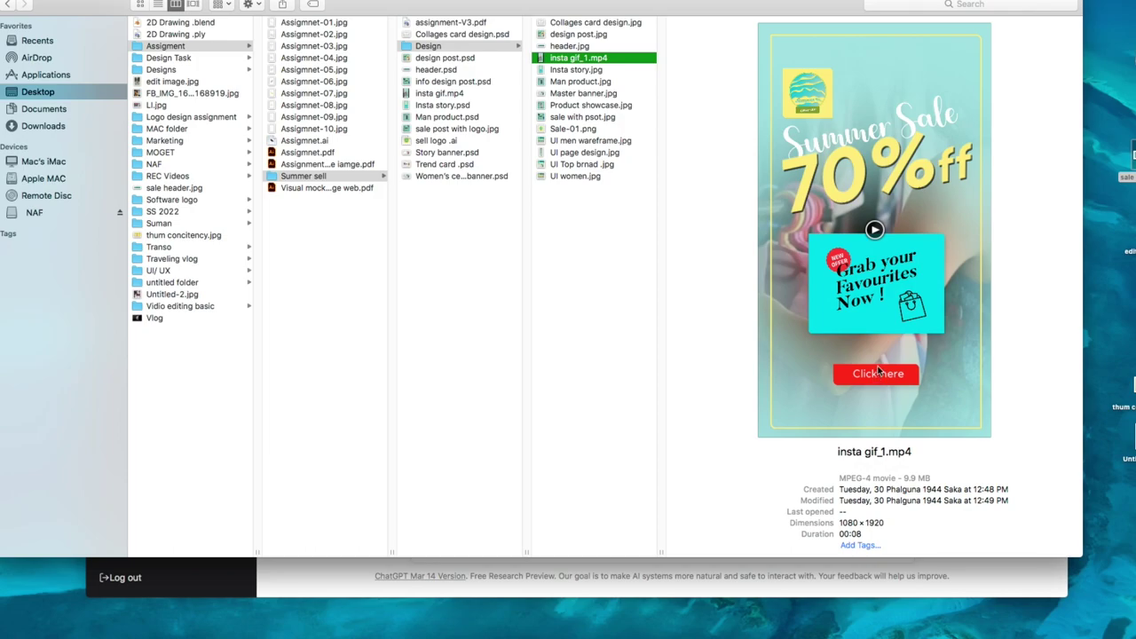
key(Down)
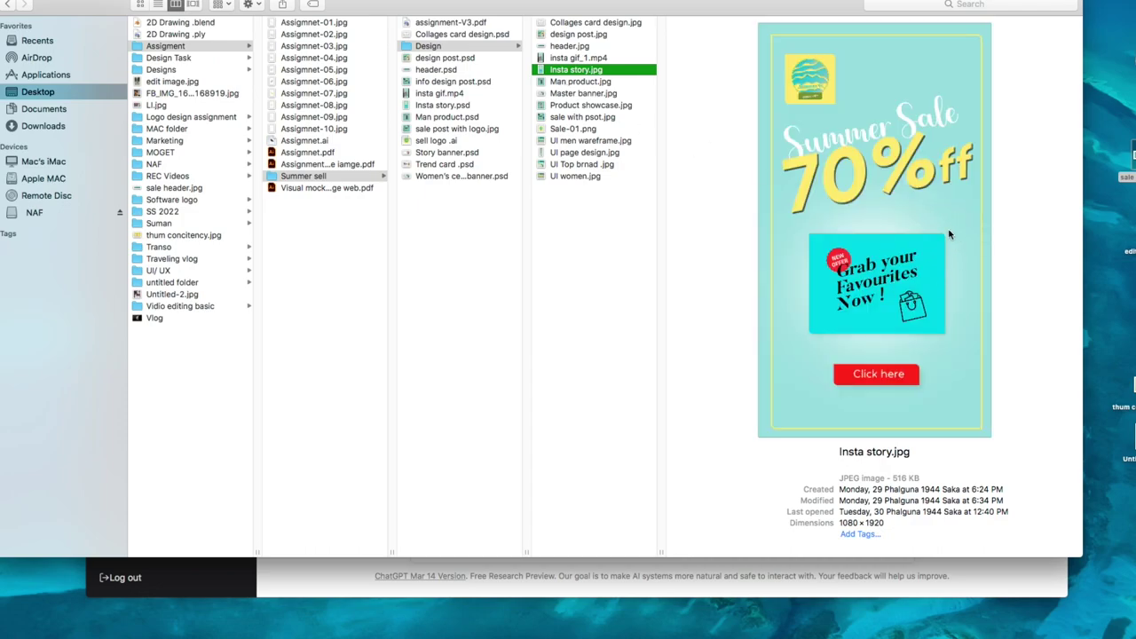
click(582, 57)
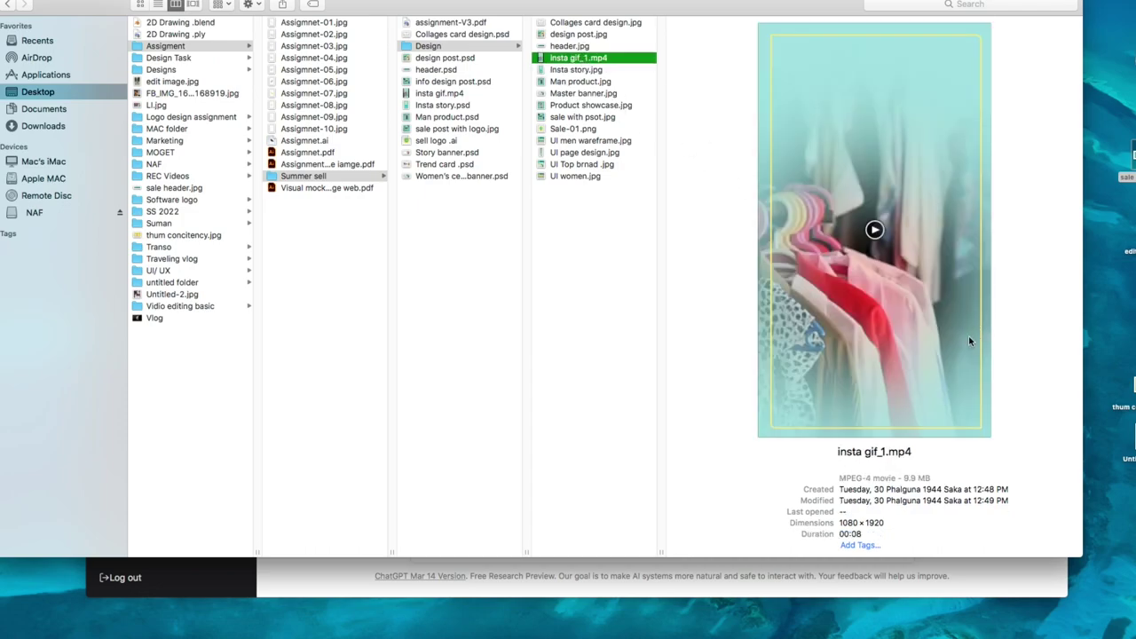
click(875, 230)
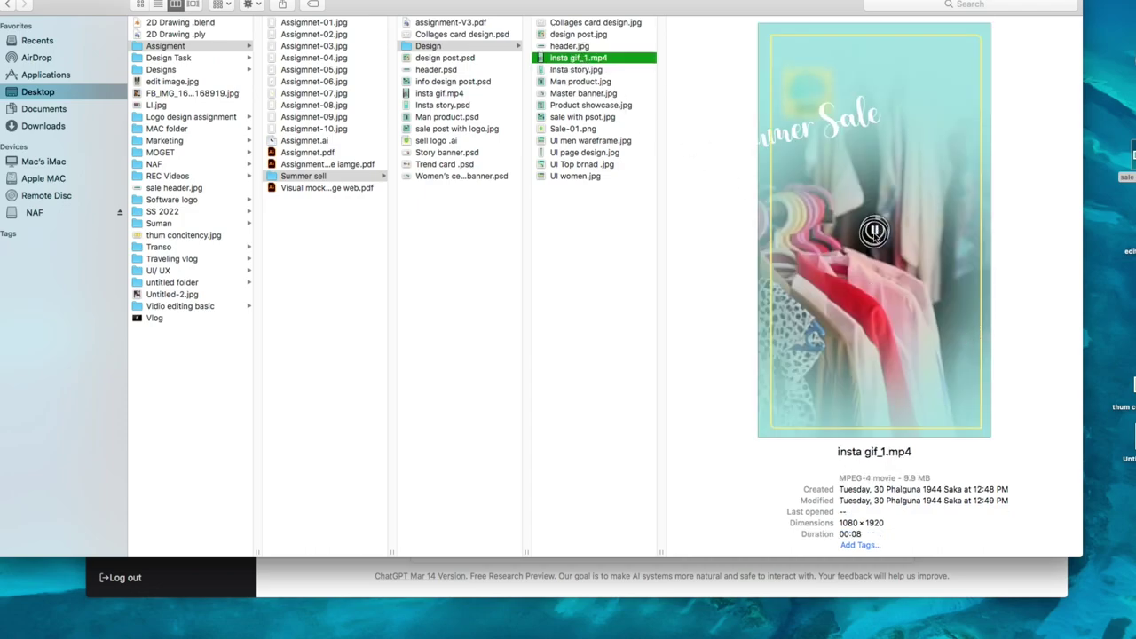
click(875, 230)
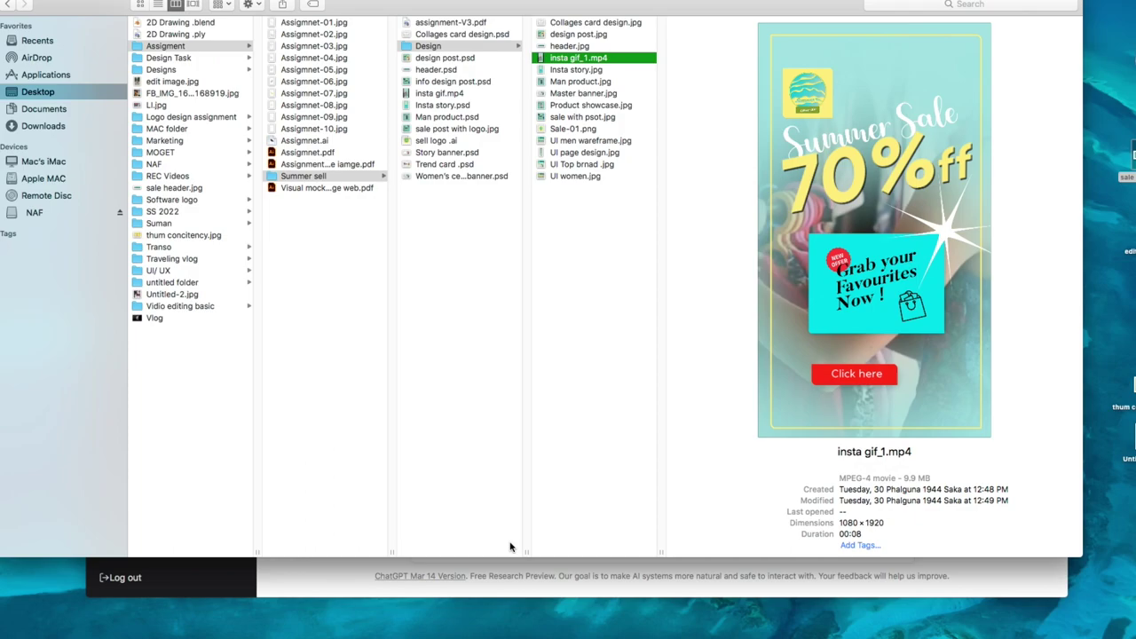
key(super+w)
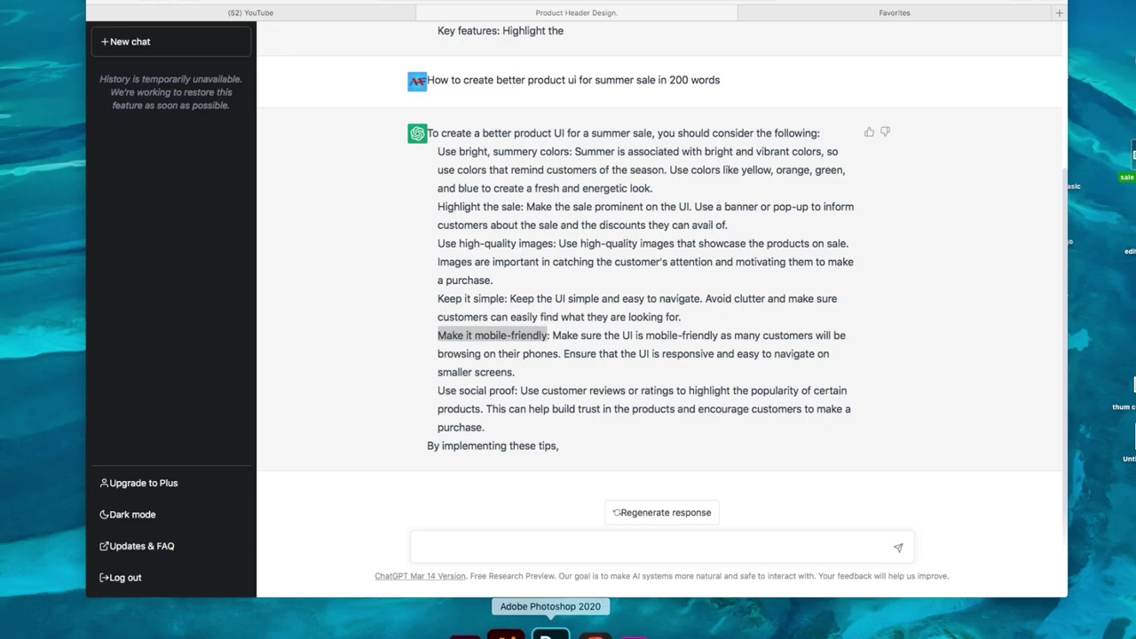
Rotate the lower-left palm leaf on the Women's centric banner about -15° and shift it down.
click(534, 632)
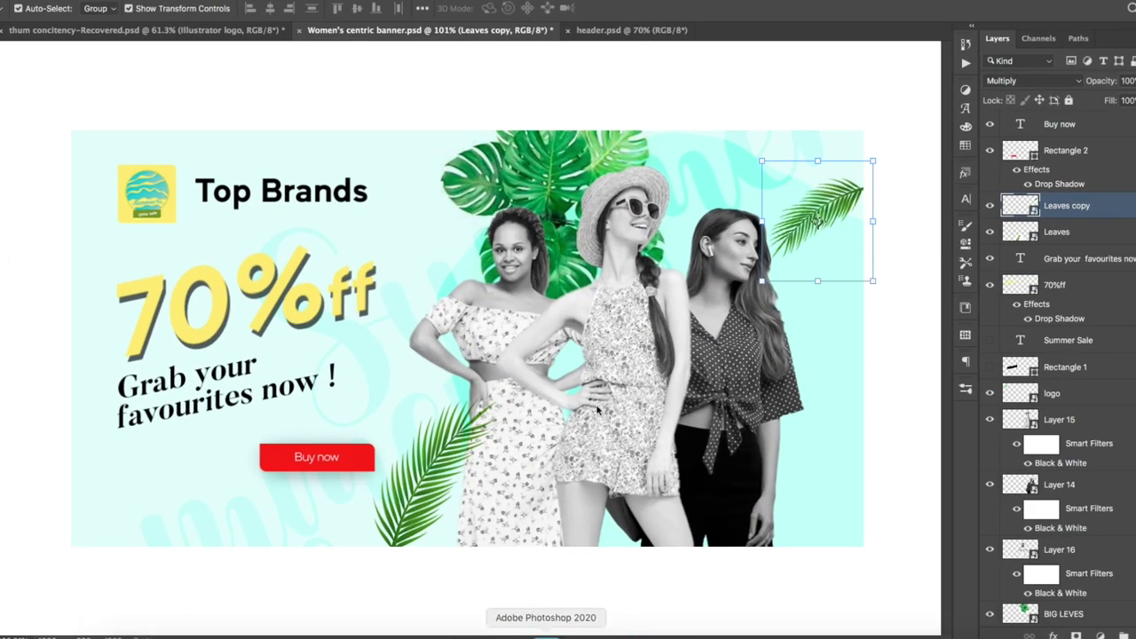
click(631, 30)
click(430, 29)
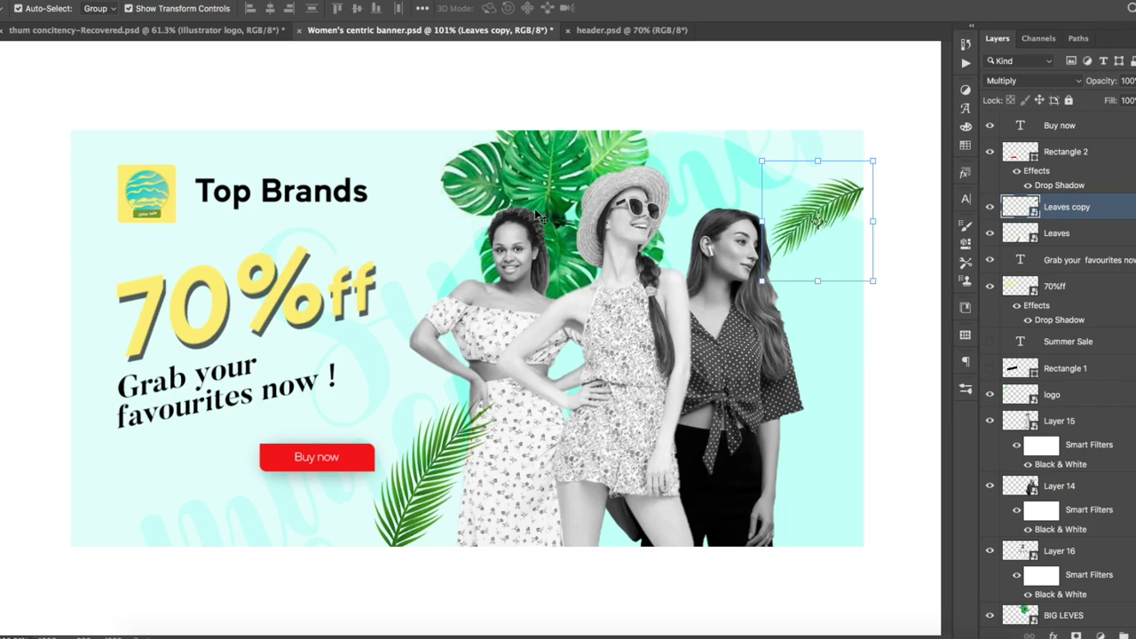
click(434, 462)
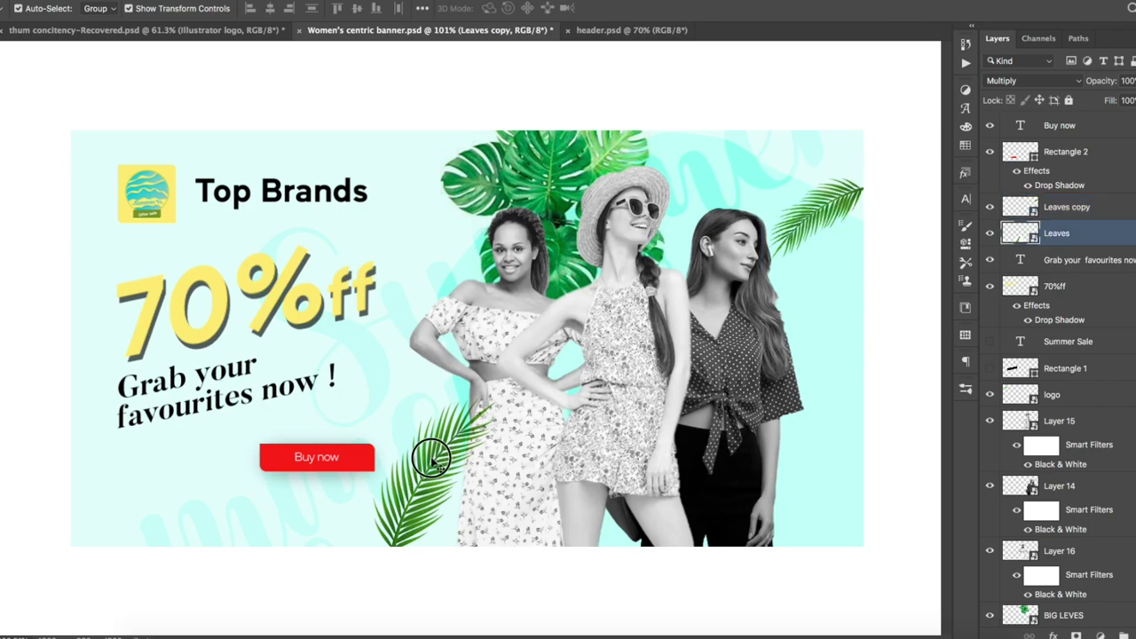
drag(452, 352, 466, 296)
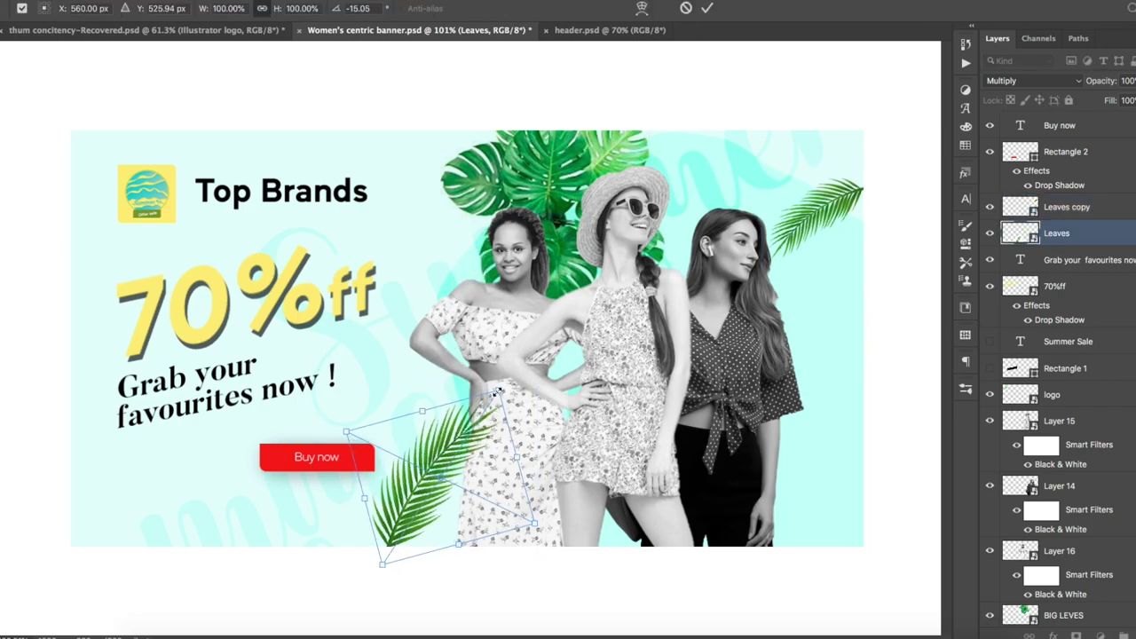
drag(498, 390, 530, 315)
key(Return)
drag(448, 413, 438, 463)
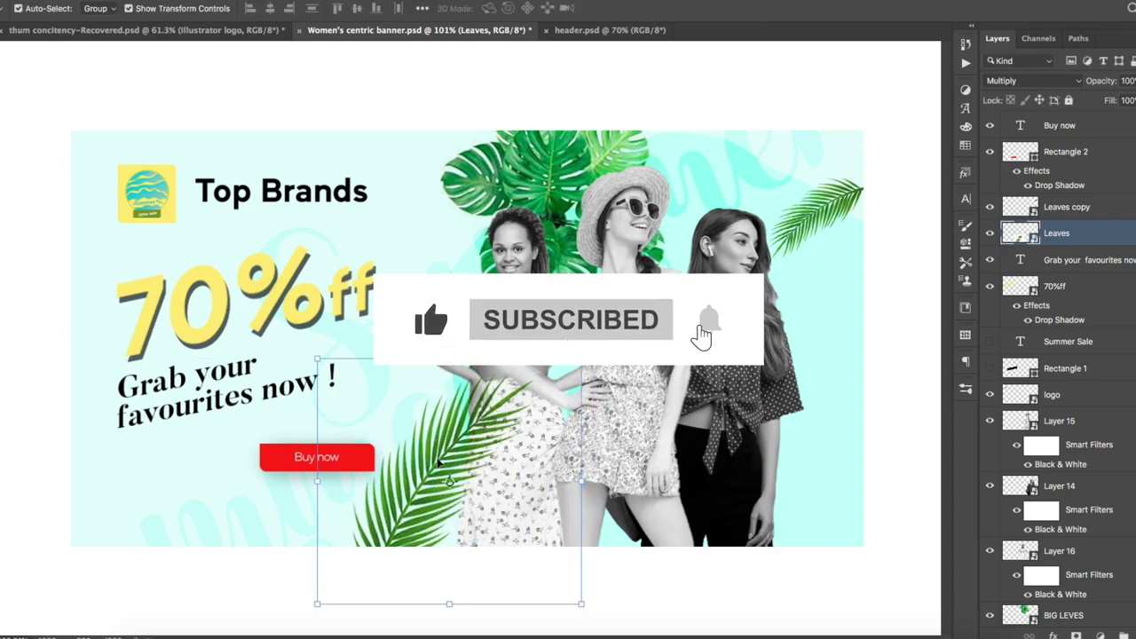